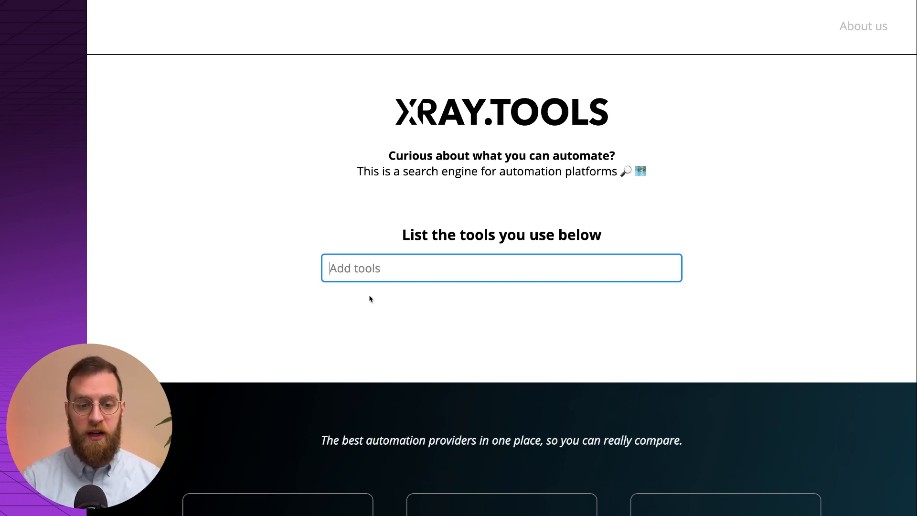
Add Smartsheet and Airtable to the list of tools to compare.
text(smartsheet)
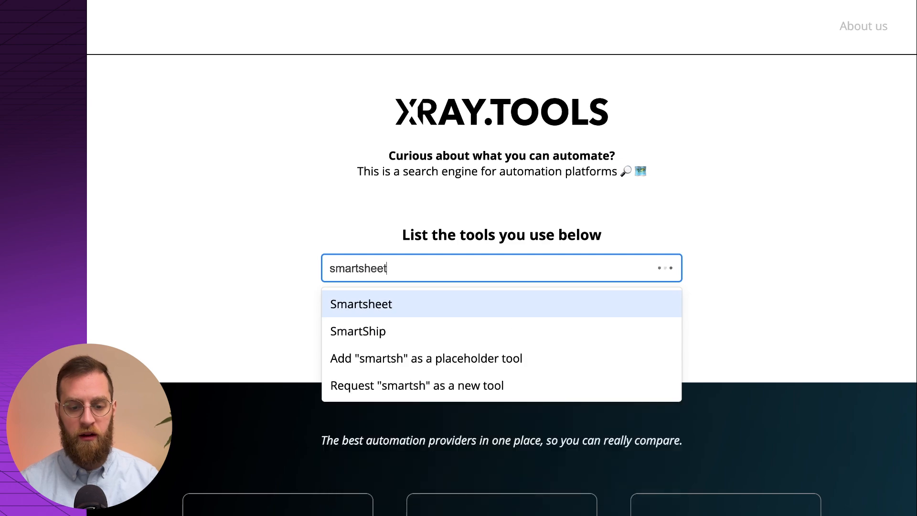
key(Return)
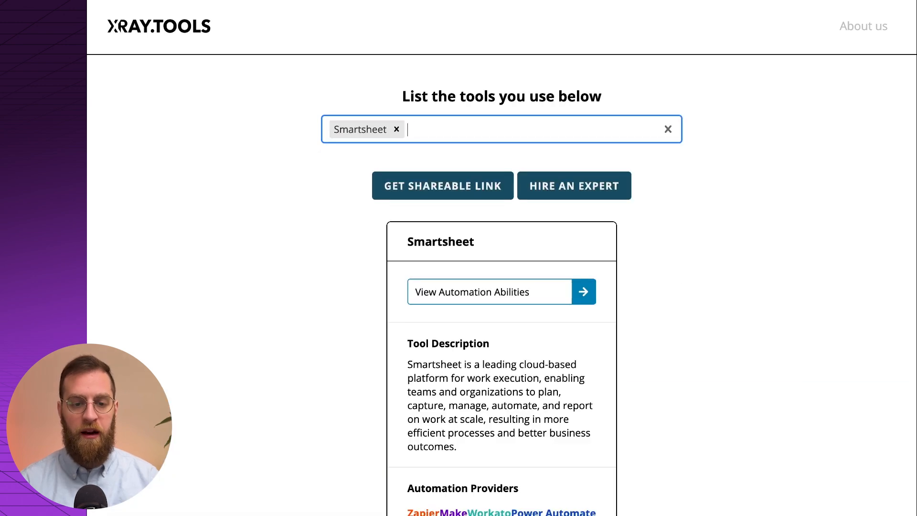
text(airtable)
key(Return)
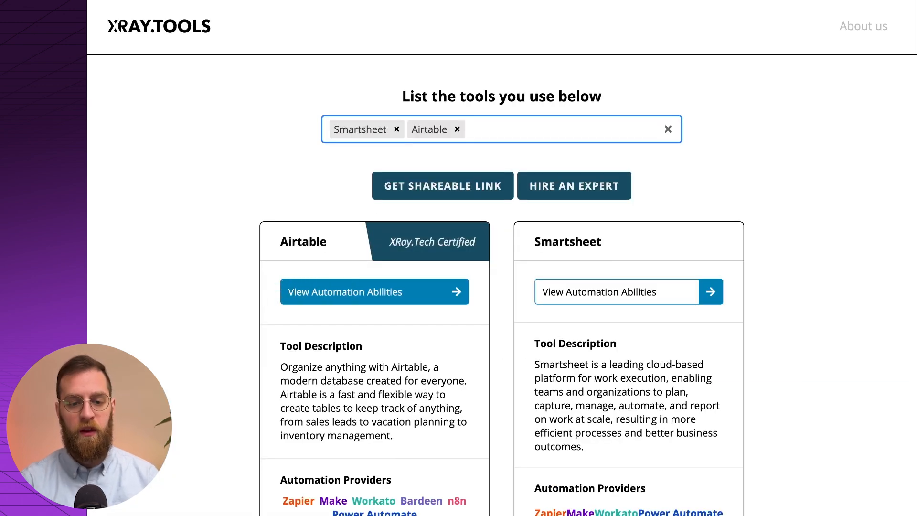
Open Smartsheet's automation abilities and review its triggers, including the New Row trigger.
scroll(375, 303, down, 2)
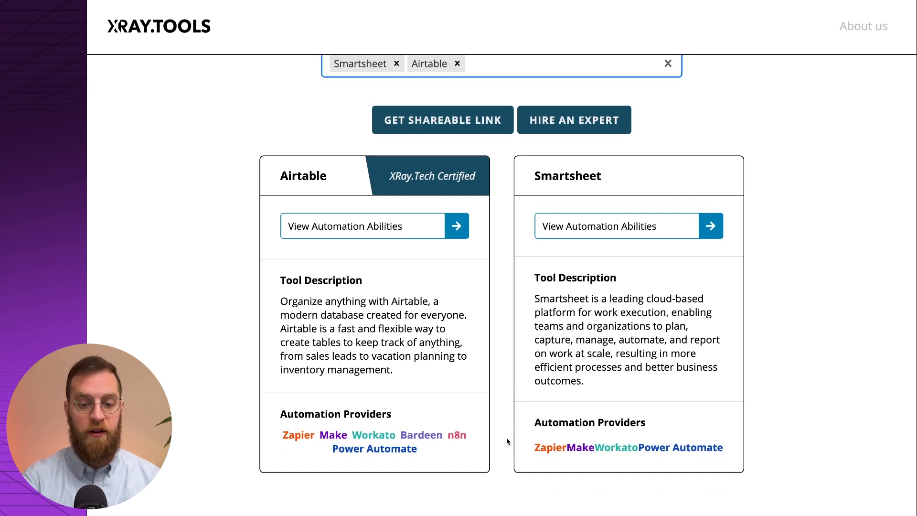
click(615, 226)
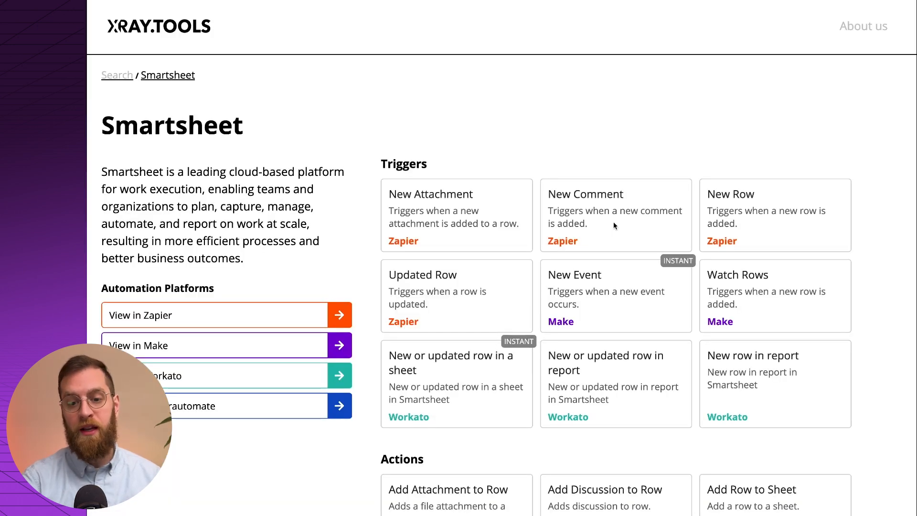
scroll(613, 221, down, 2)
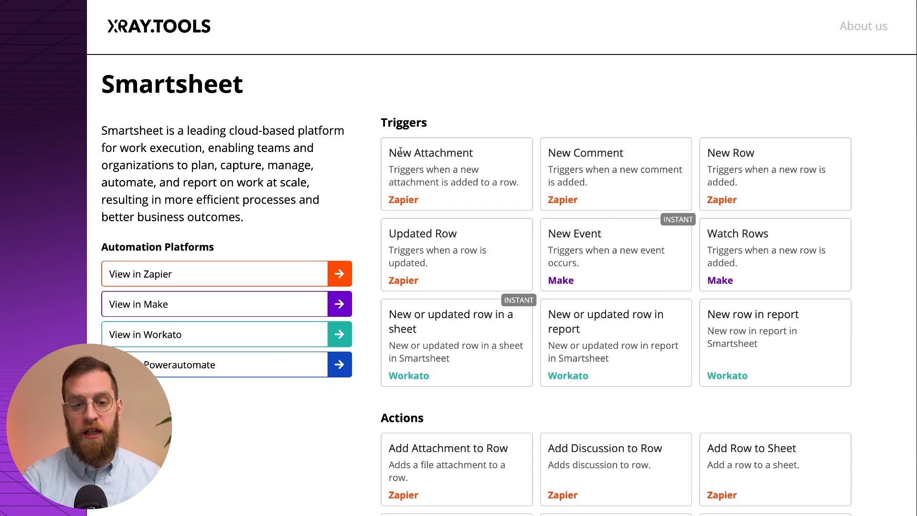
triple_click(750, 156)
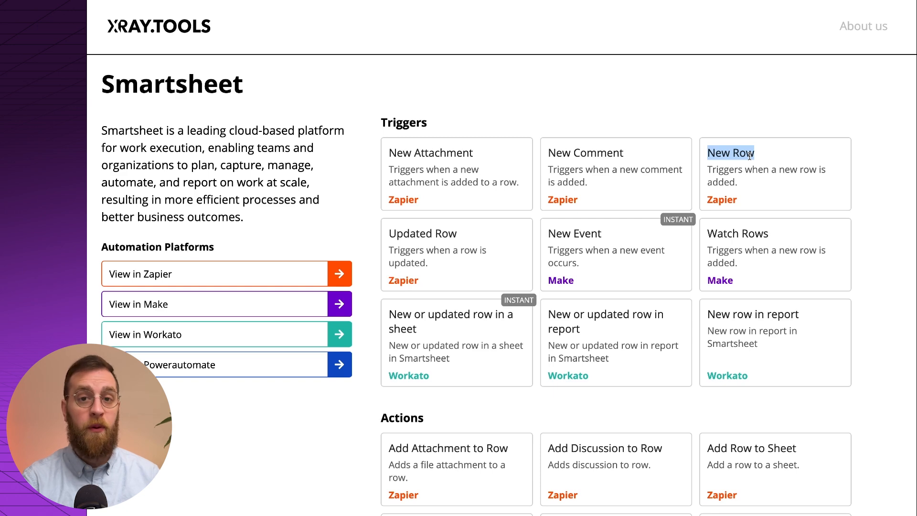
click(768, 153)
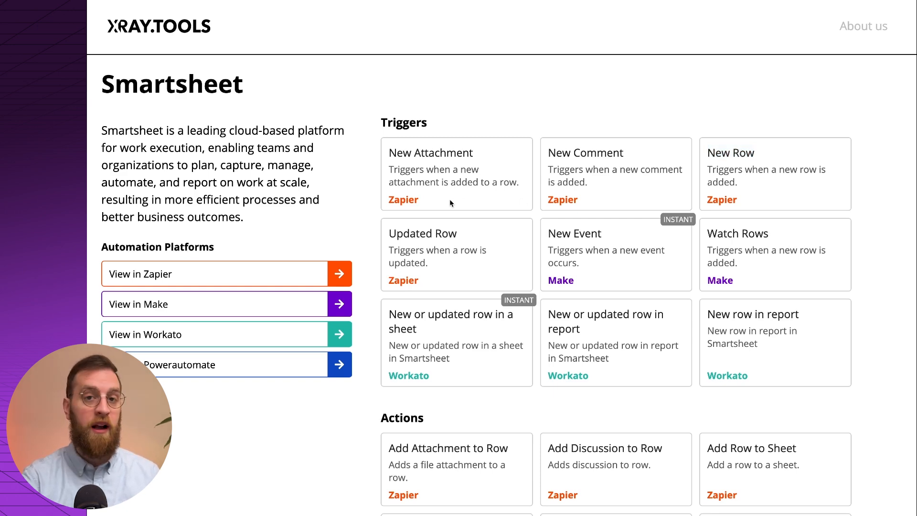
Return to the tool comparison and open Airtable's automation abilities to review its triggers and actions.
scroll(449, 200, left, 5)
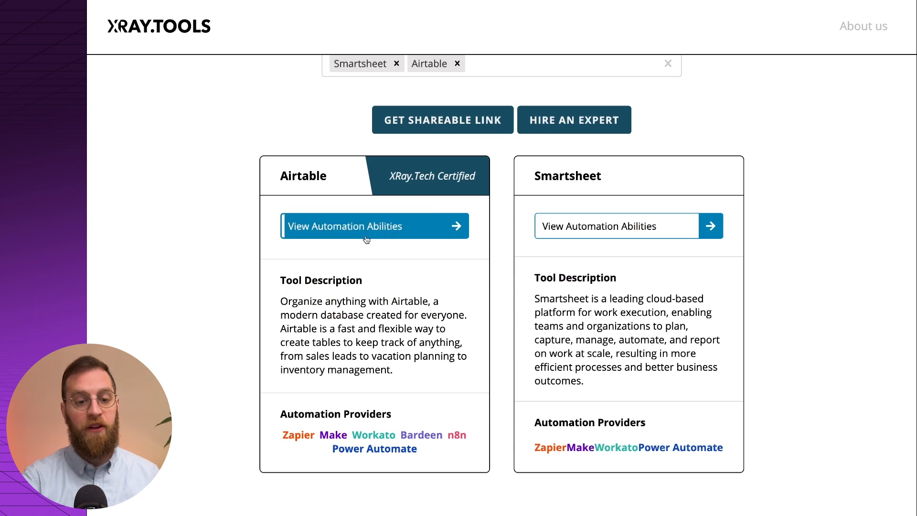
click(368, 227)
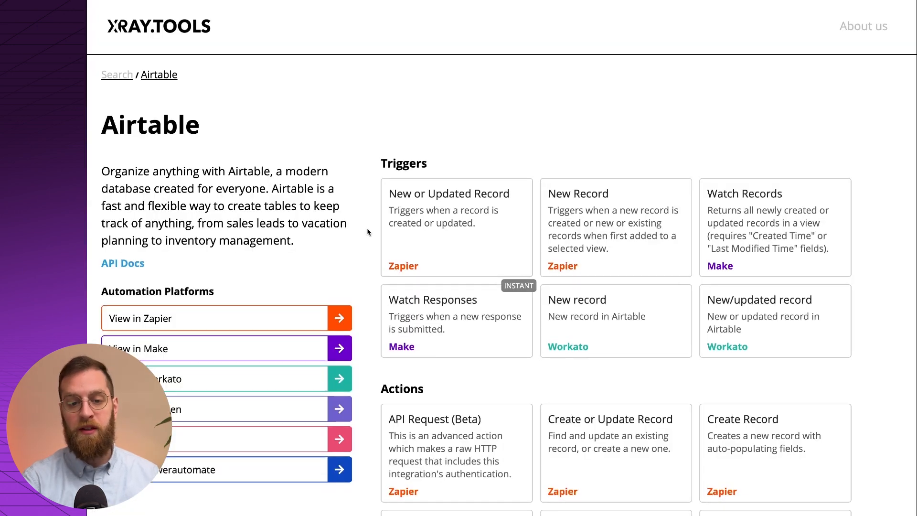
scroll(368, 231, down, 4)
scroll(368, 232, up, 1)
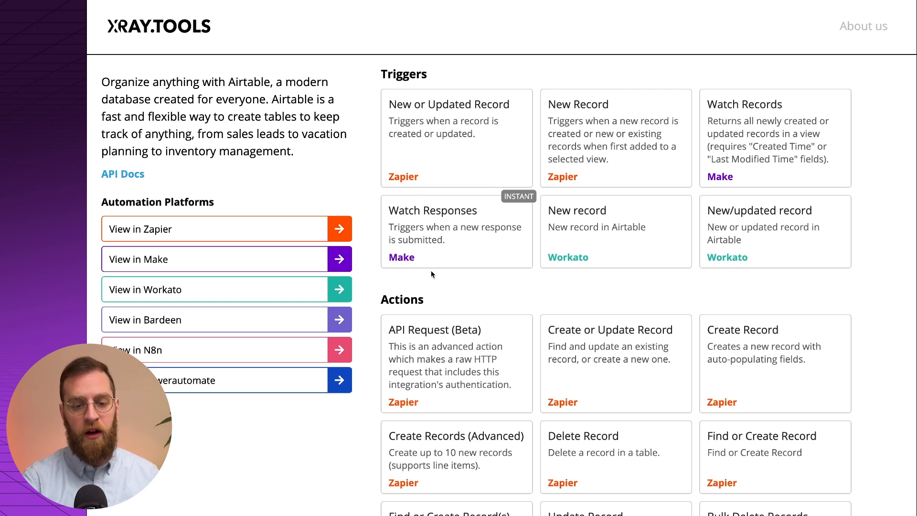
scroll(428, 302, down, 3)
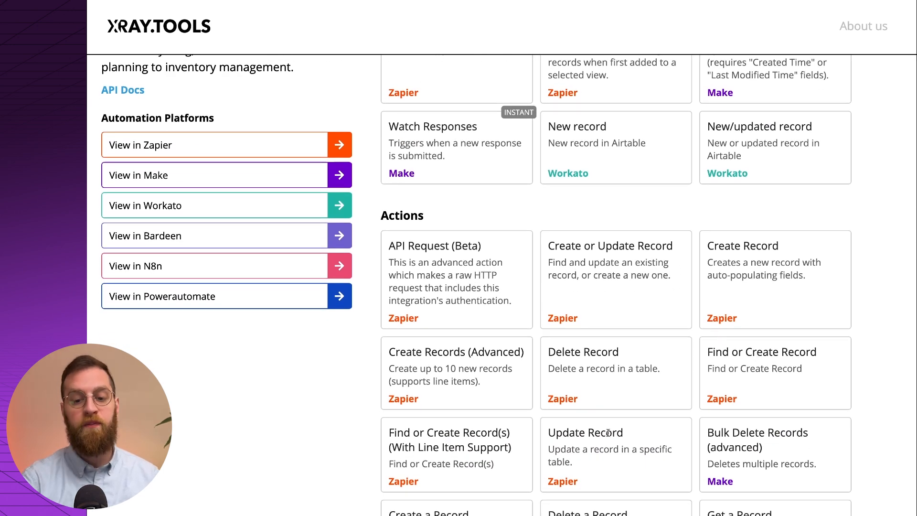
scroll(604, 433, up, 5)
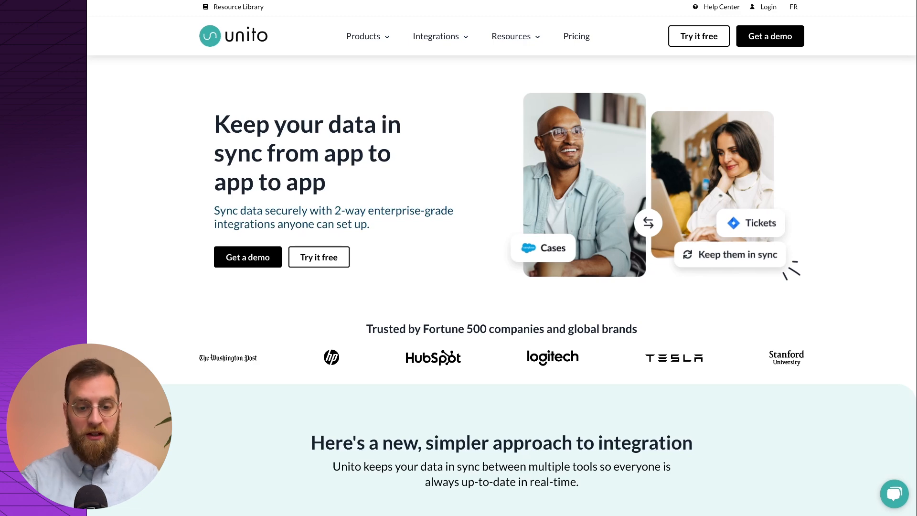
scroll(423, 212, down, 1)
mouse_move(446, 35)
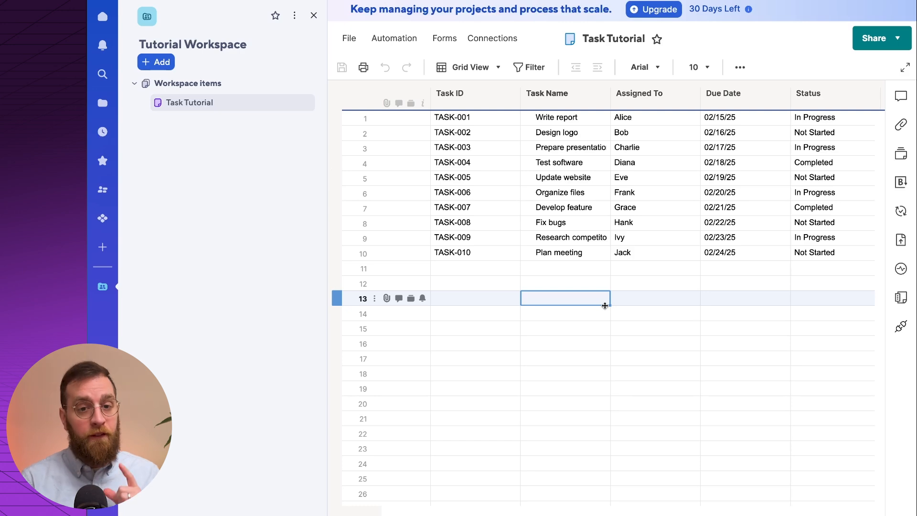
In Smartsheet, export the Task Tutorial sheet to Microsoft Excel.
click(351, 40)
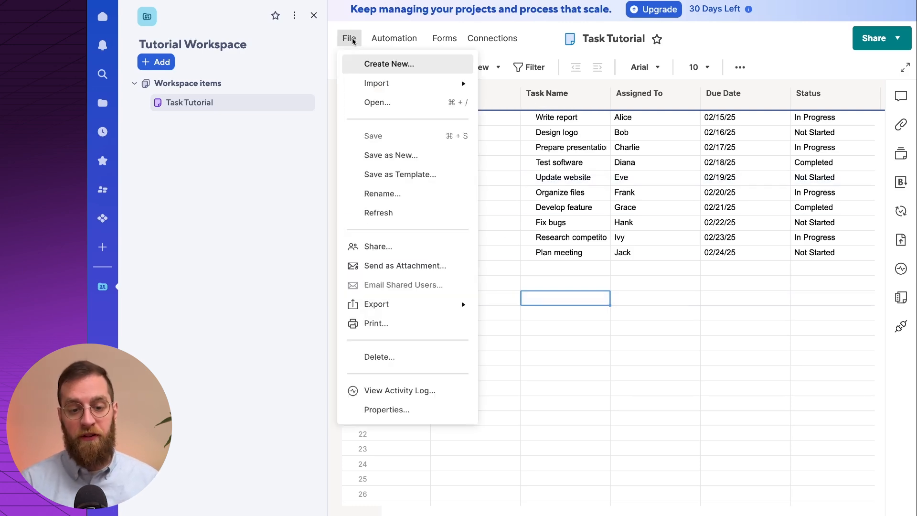
mouse_move(390, 302)
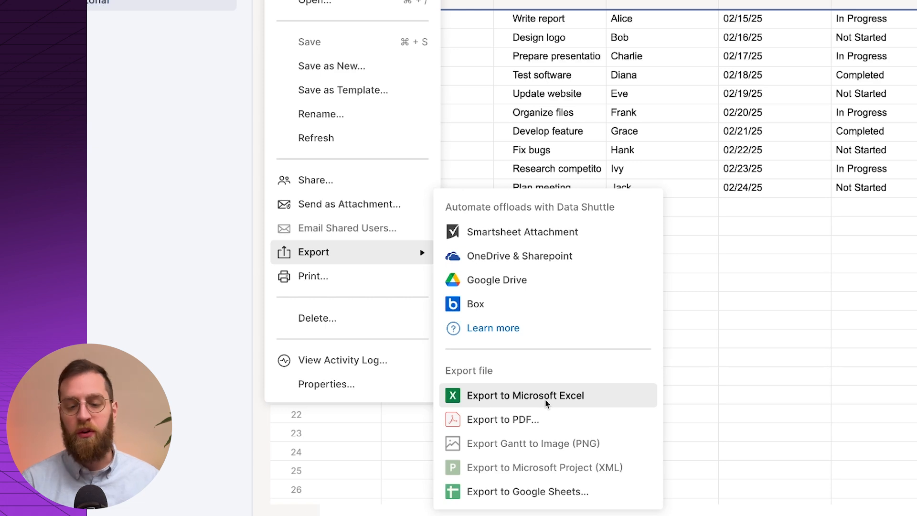
click(547, 403)
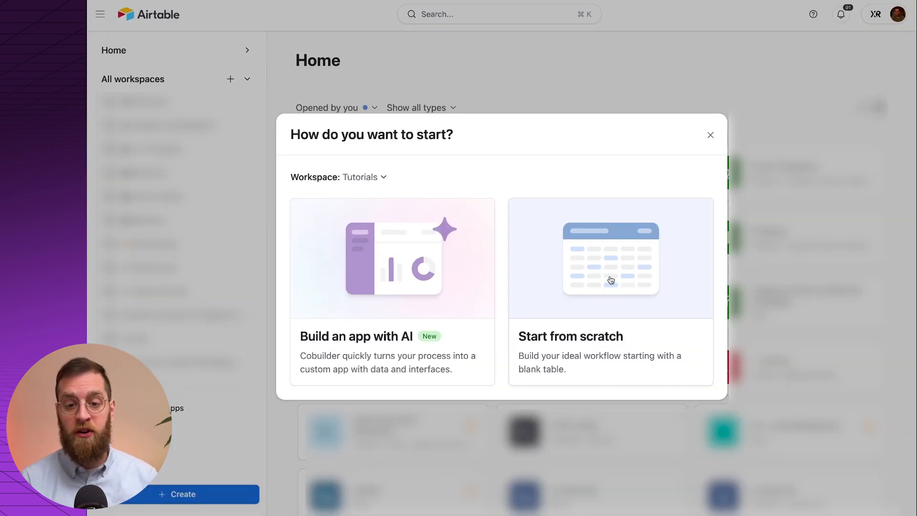
In Airtable, start a base from scratch in the Tutorials workspace and import Task Tutorial.xlsx from the Downloads folder as Excel data.
click(611, 280)
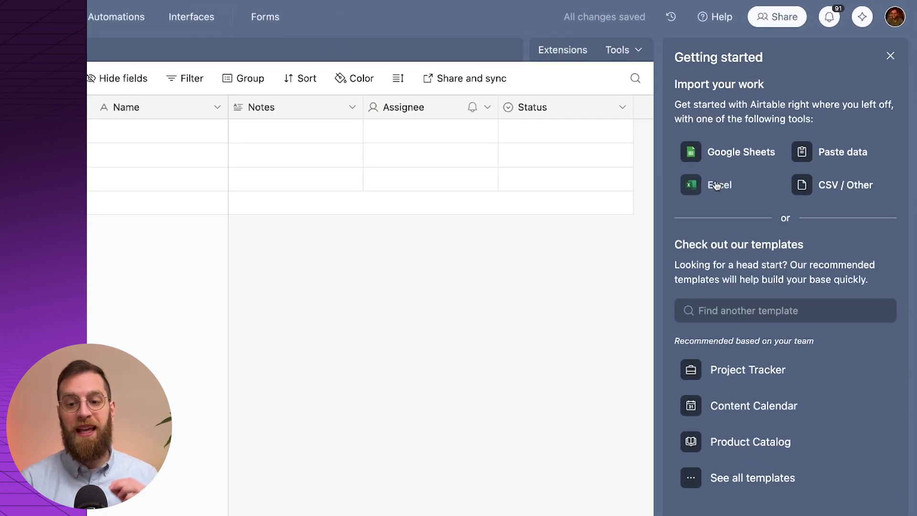
drag(716, 184, 720, 185)
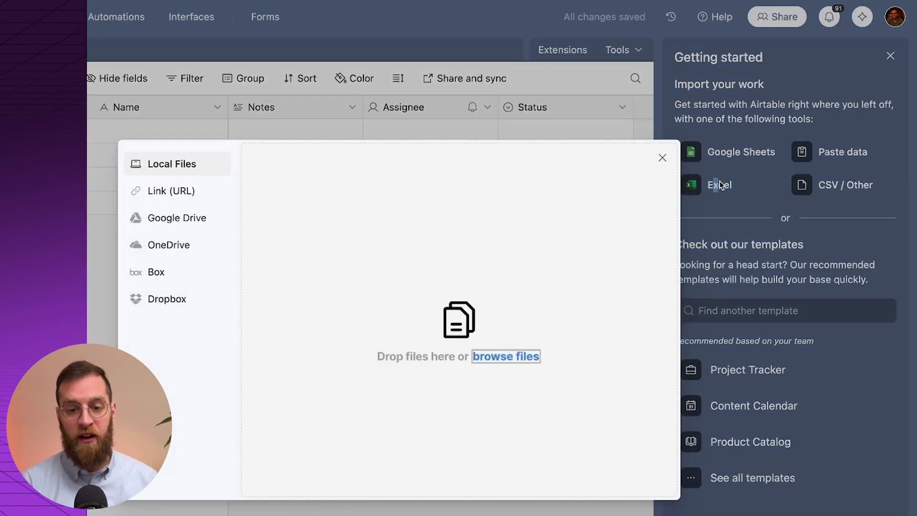
click(509, 358)
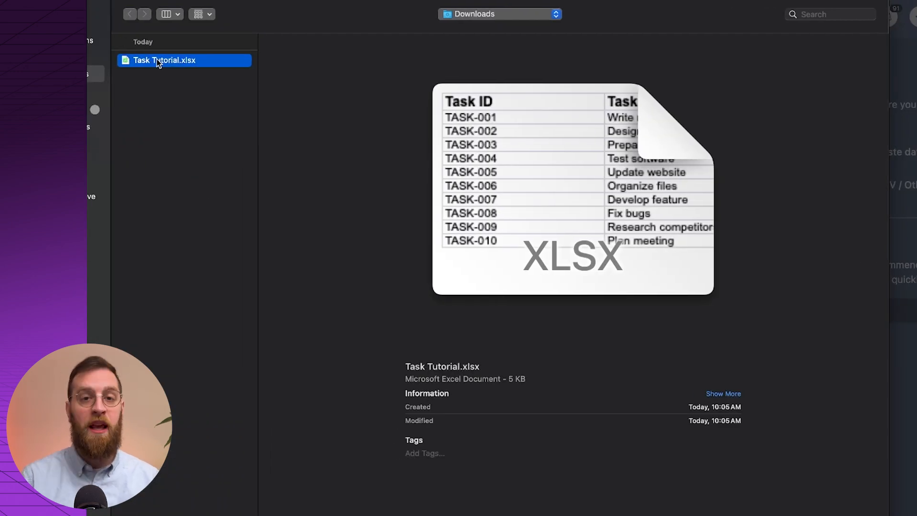
double_click(157, 62)
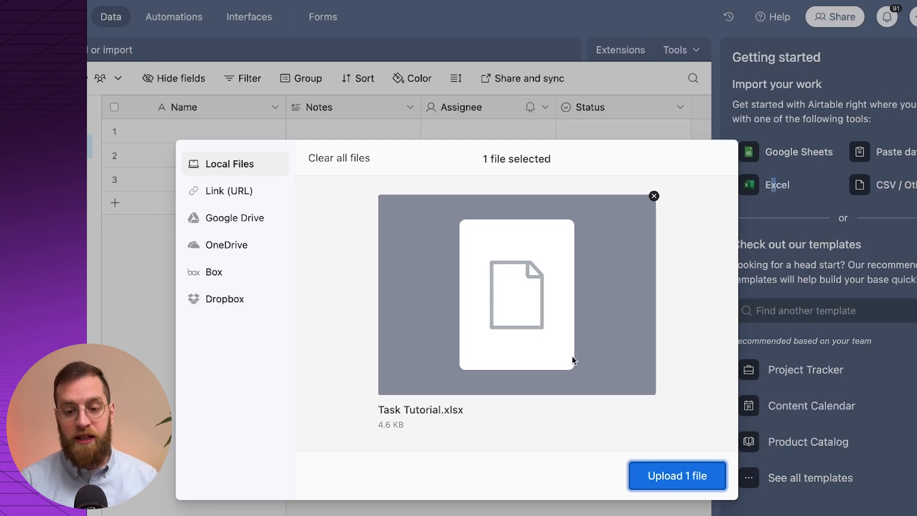
click(666, 475)
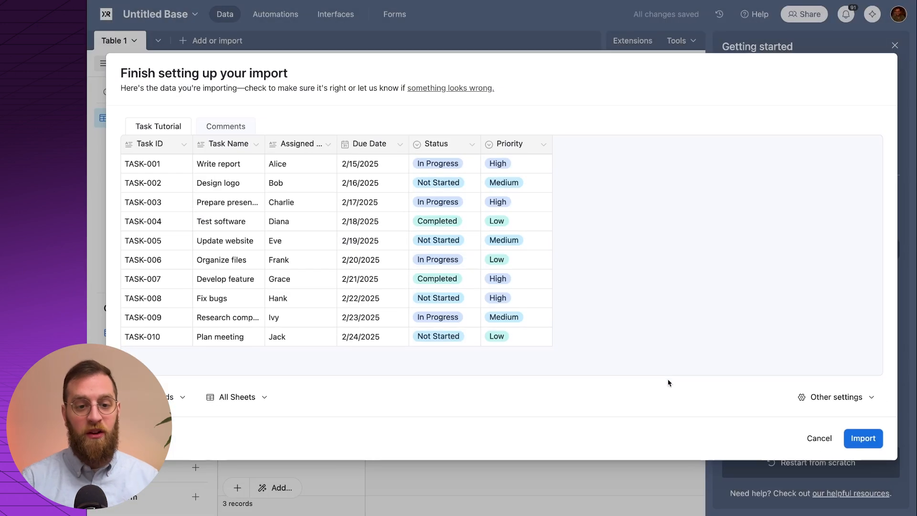
click(875, 448)
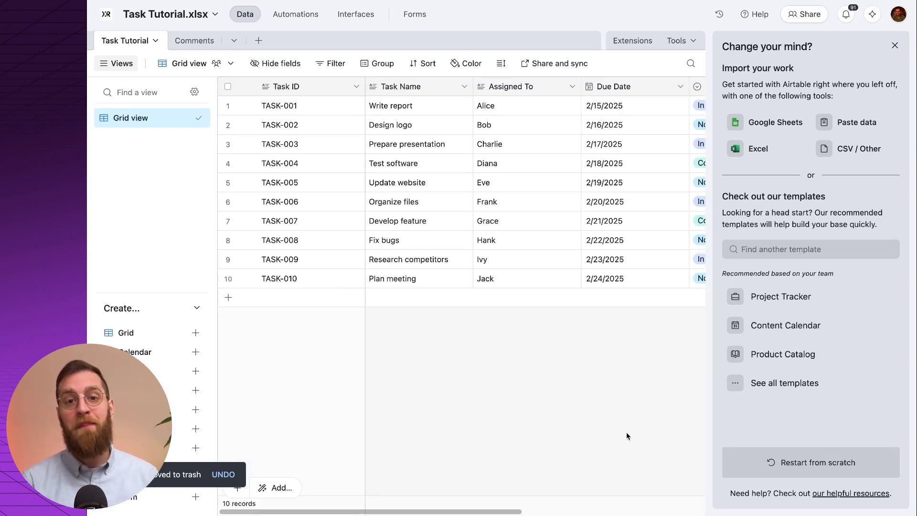
click(894, 44)
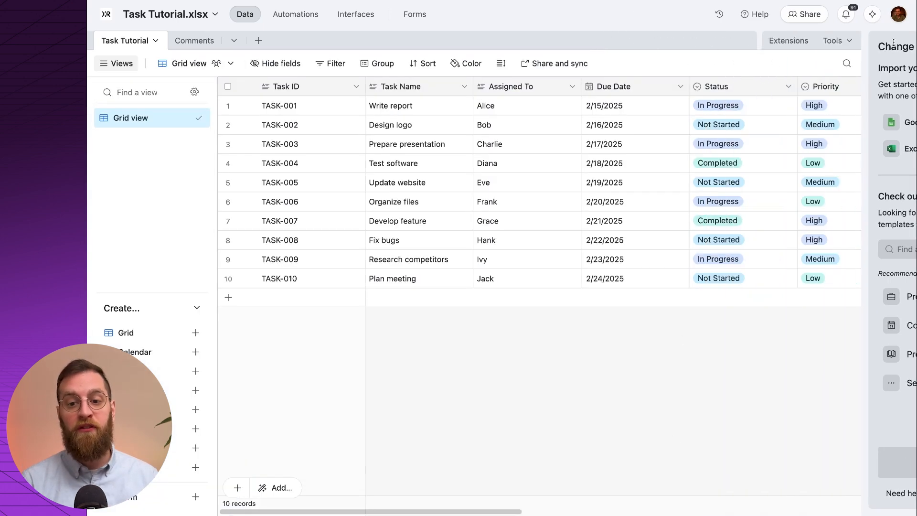
Add a single line text field named SmartsheetID after the Priority field in the Task Tutorial table.
scroll(629, 112, right, 2)
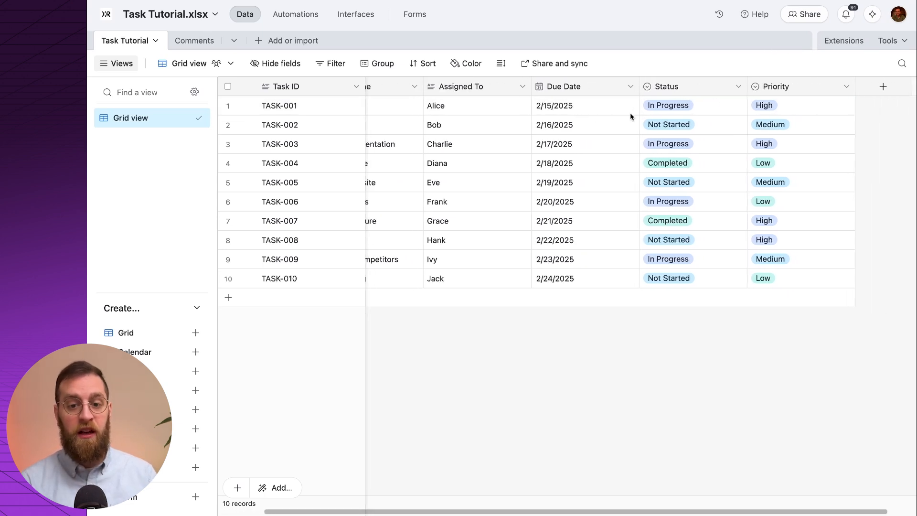
scroll(629, 113, left, 2)
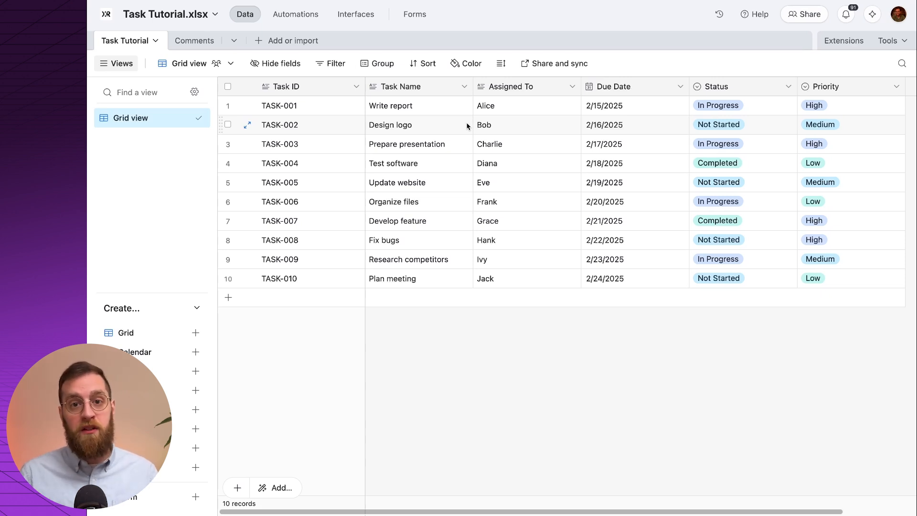
scroll(480, 208, right, 3)
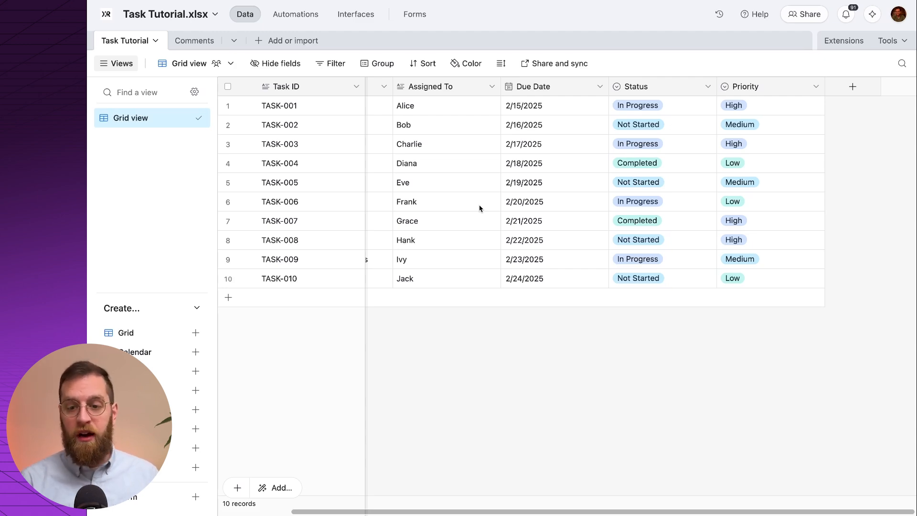
click(838, 92)
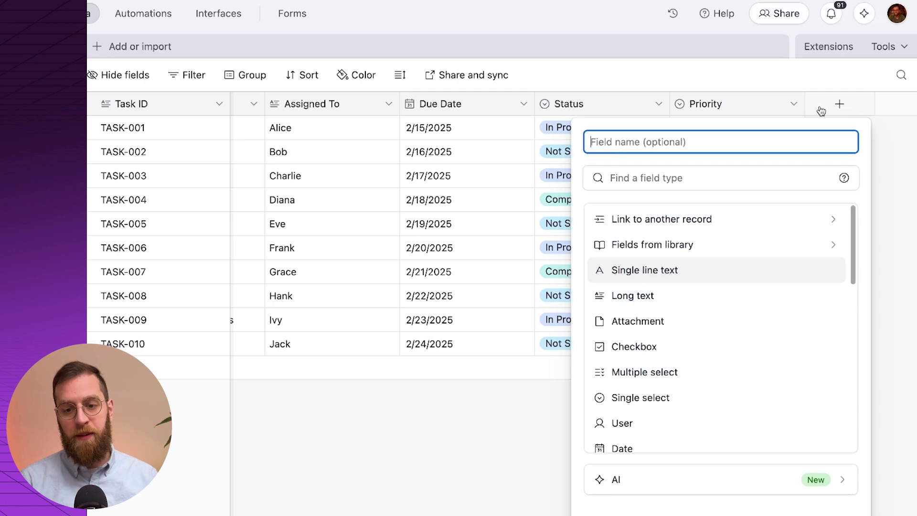
click(640, 270)
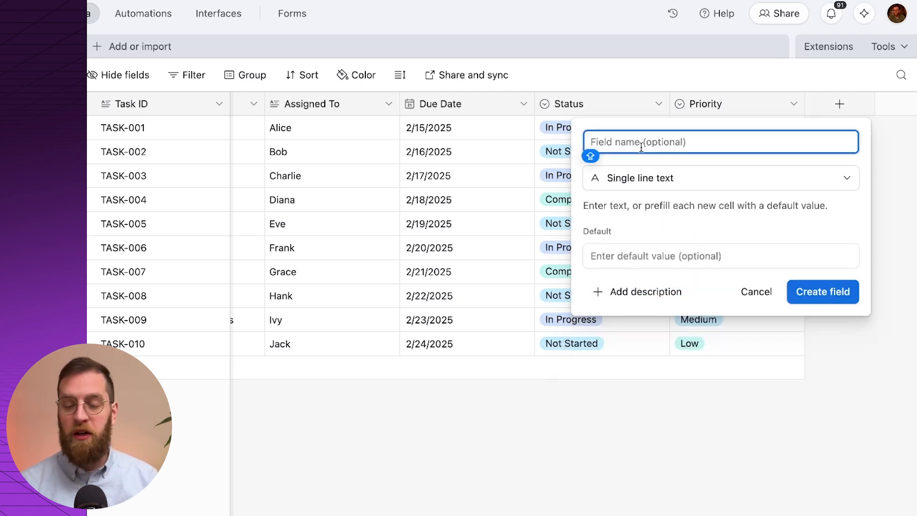
text(SmartsheetID)
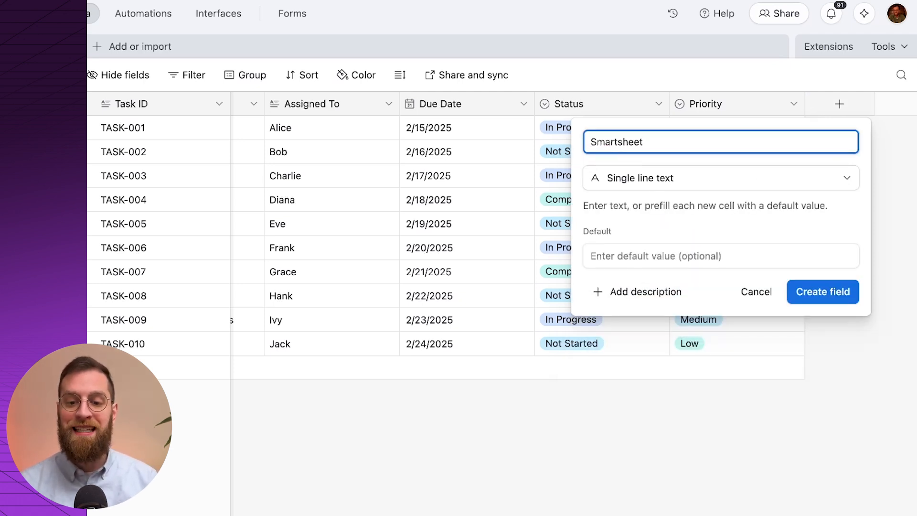
click(838, 302)
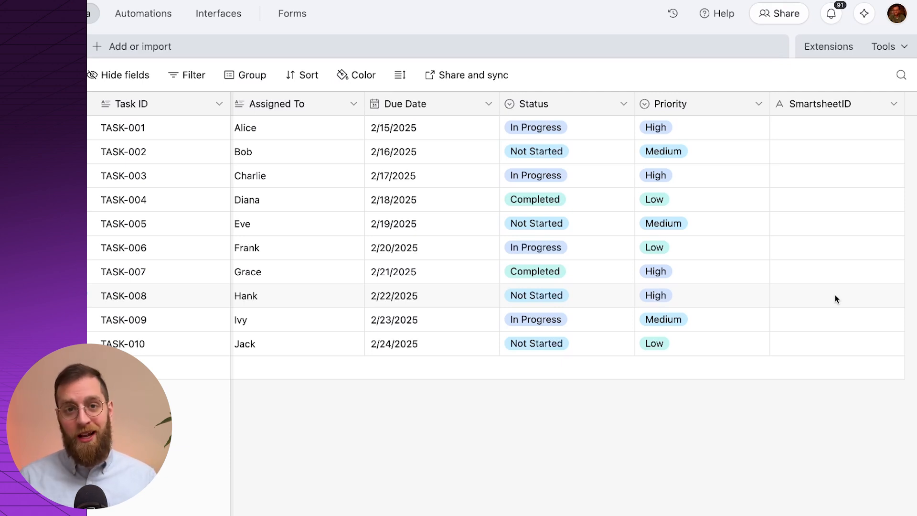
Add a formula field named RecordId after the SmartsheetID field, using the formula RECORD_ID().
scroll(835, 294, right, 3)
click(840, 102)
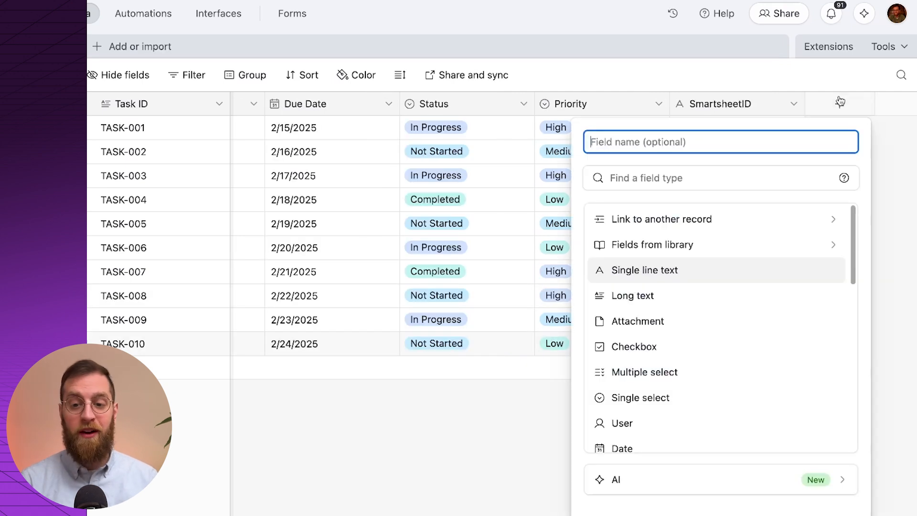
text(RecordI)
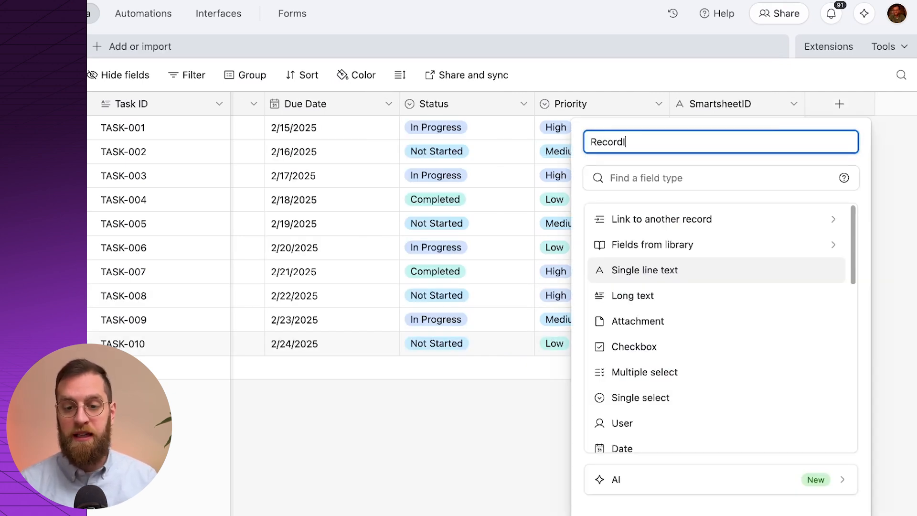
text(d)
key(Tab)
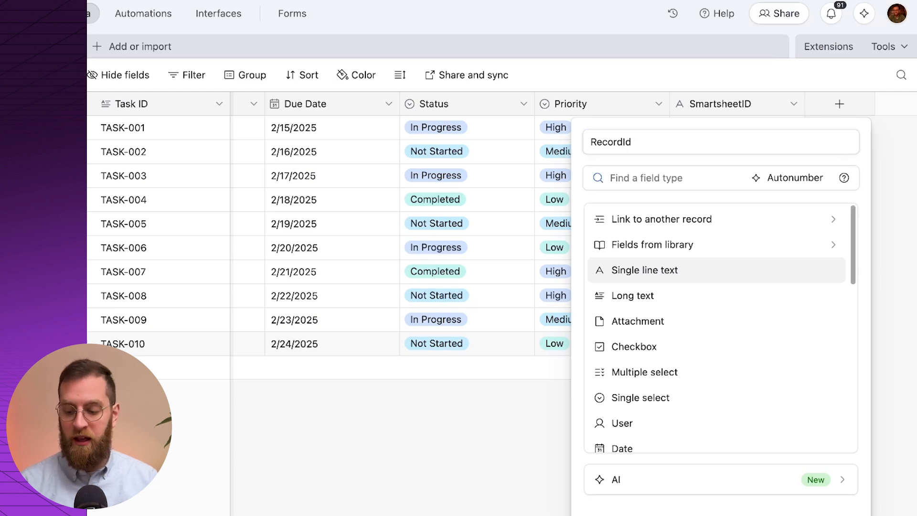
text(form)
key(Return)
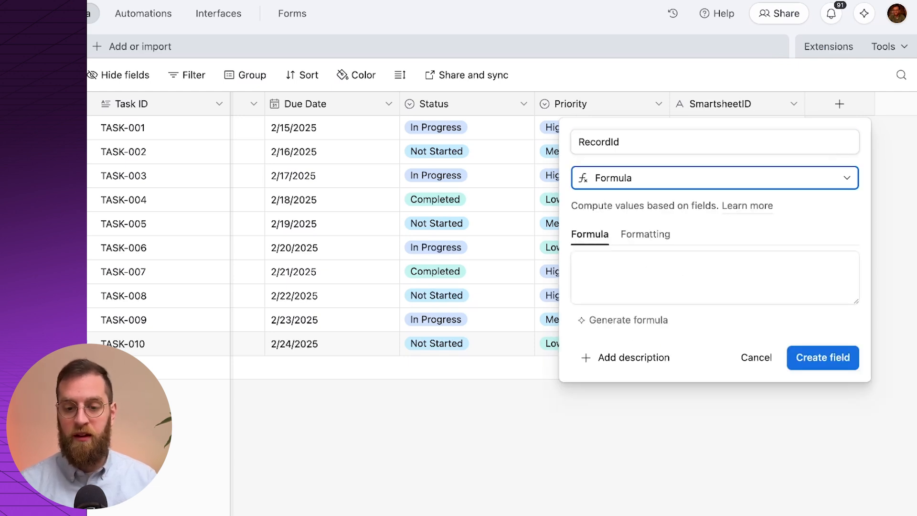
text(recor)
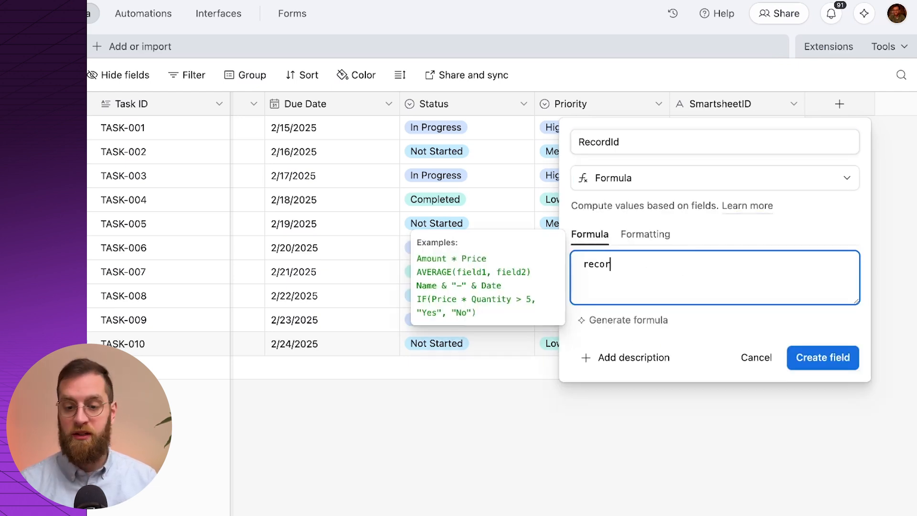
key(Tab)
text())
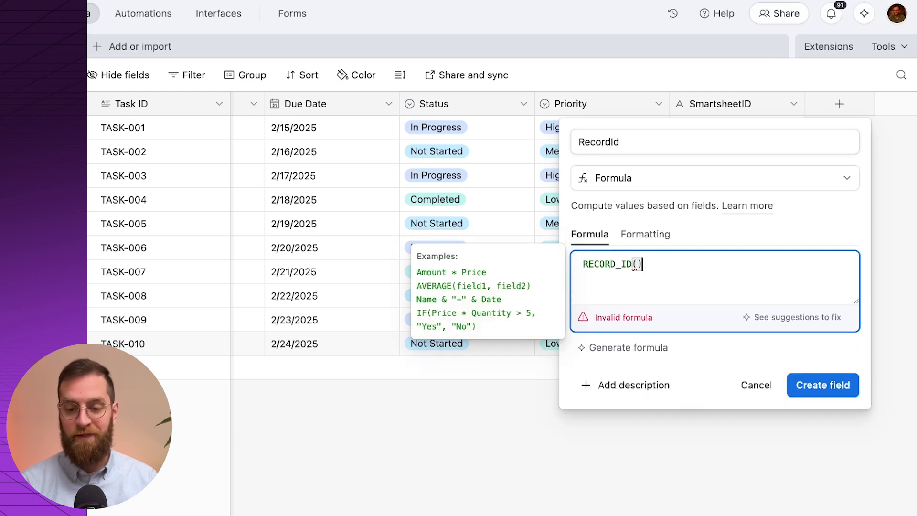
click(846, 385)
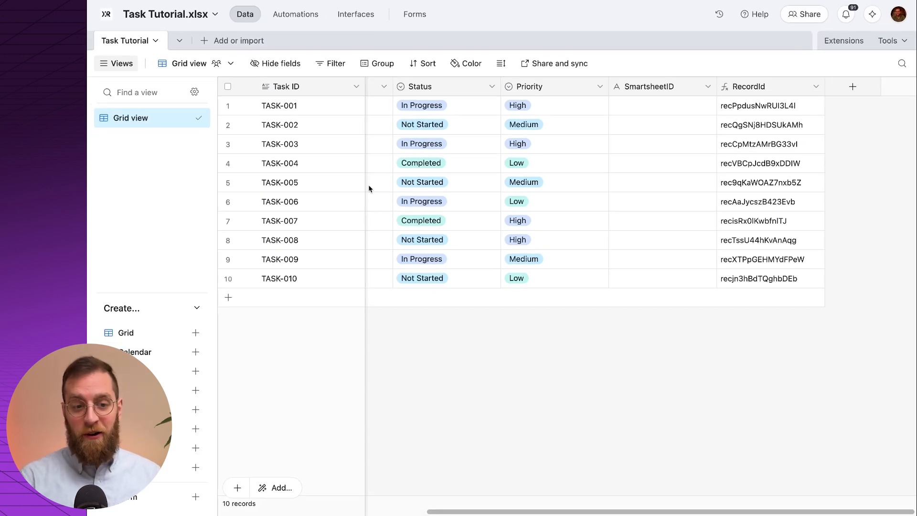
Delete all ten imported records from the Task Tutorial table, keeping its fields.
click(228, 86)
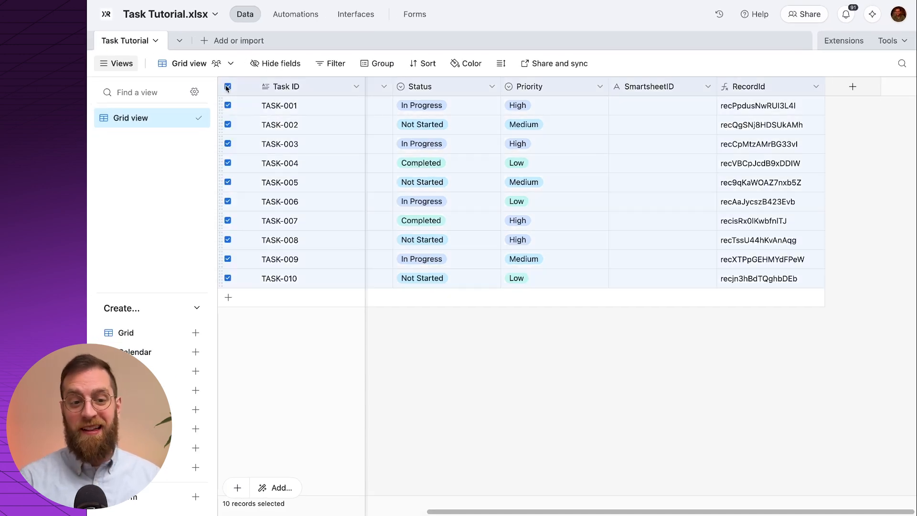
right_click(296, 177)
click(392, 228)
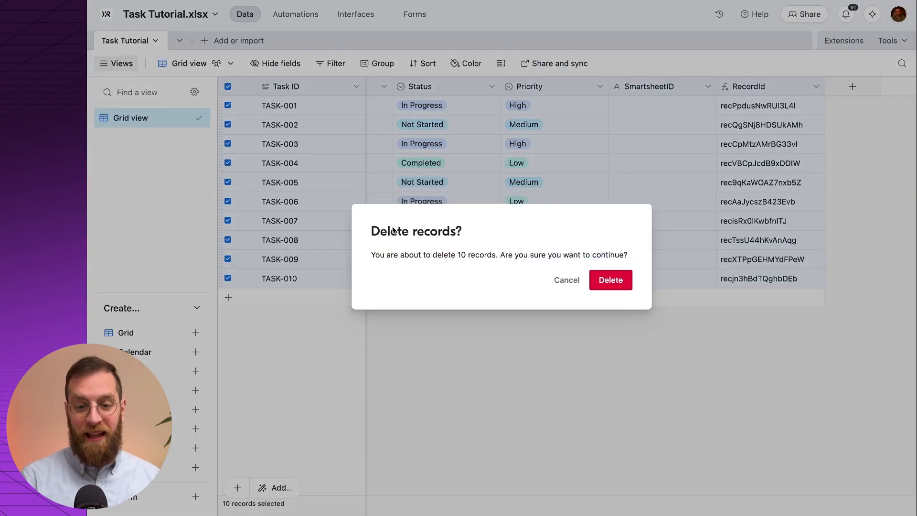
click(615, 286)
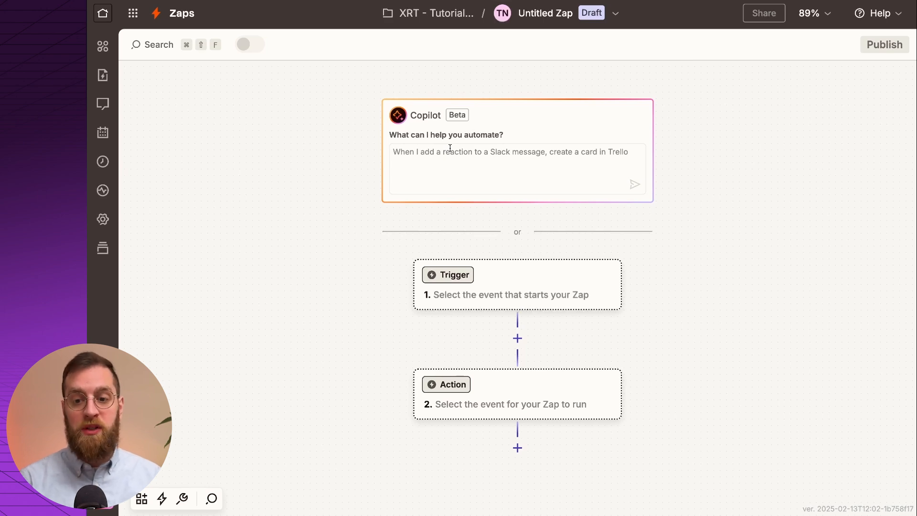
In a new Zapier draft, ask Copilot to automate "Updated record in smartsheet will find or create a new record in airtable".
click(451, 159)
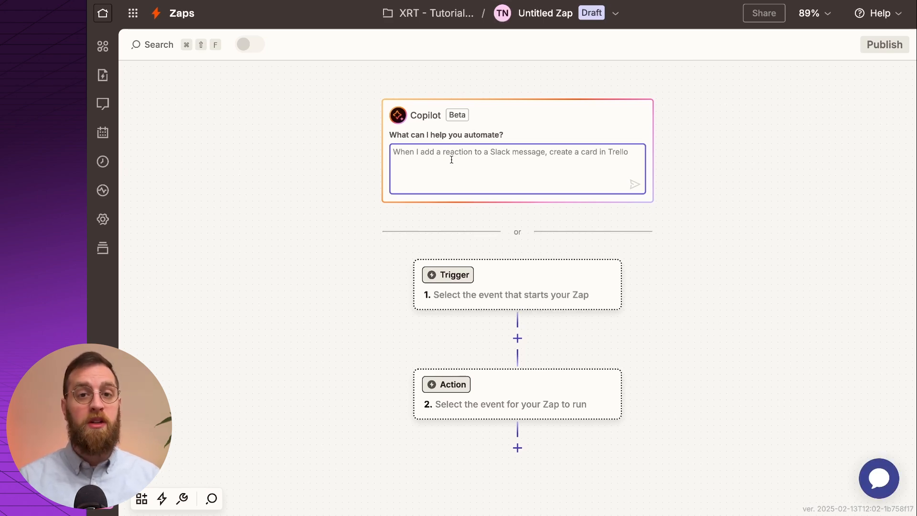
text(Updated r)
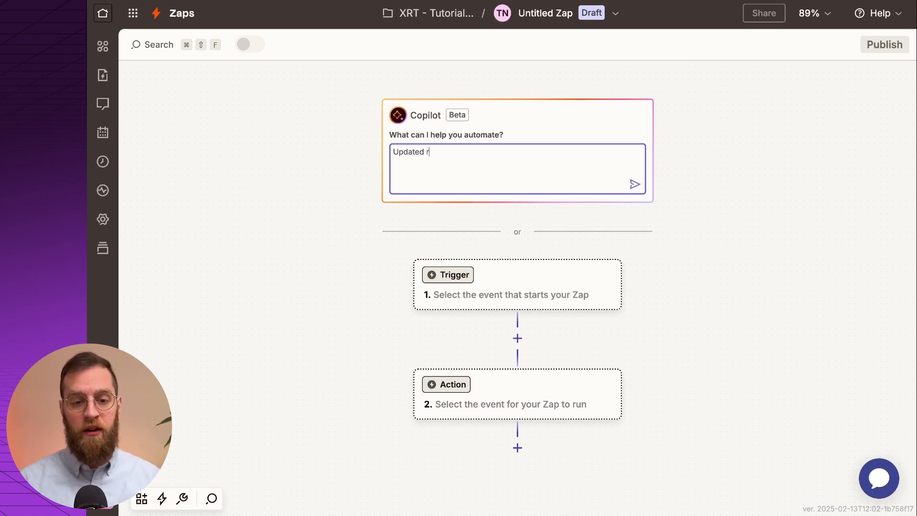
text(ecord in smarts)
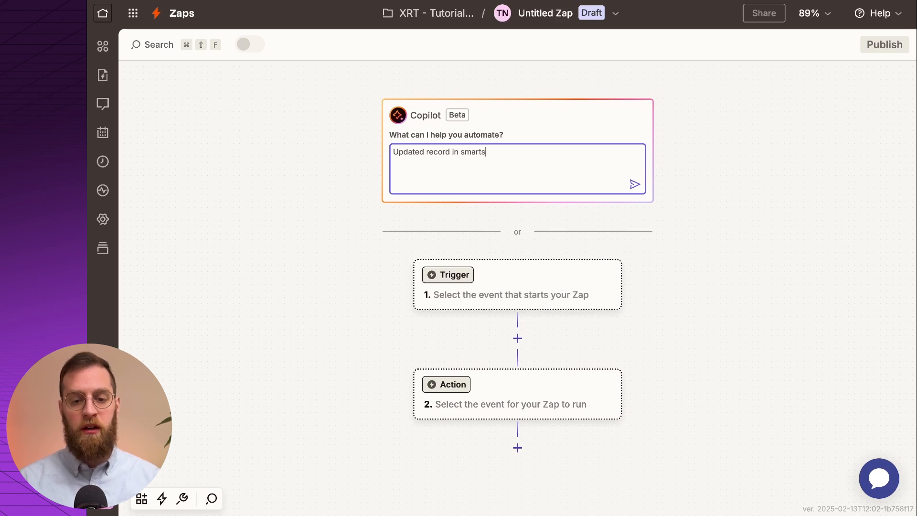
text(heet will find )
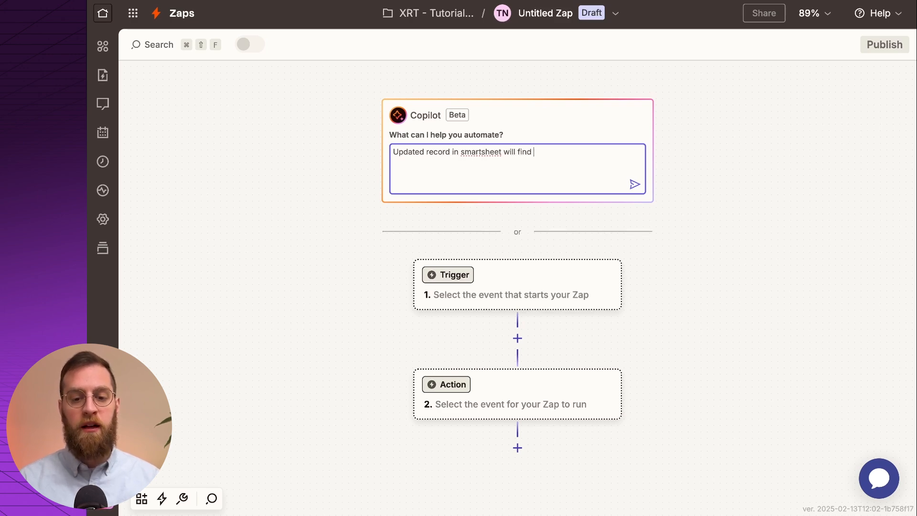
text(or create a new record in )
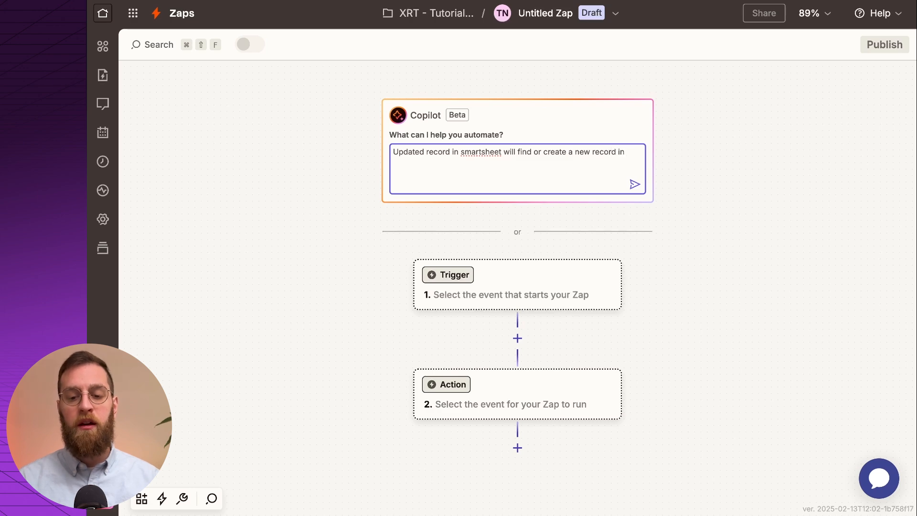
text(airtable)
key(Return)
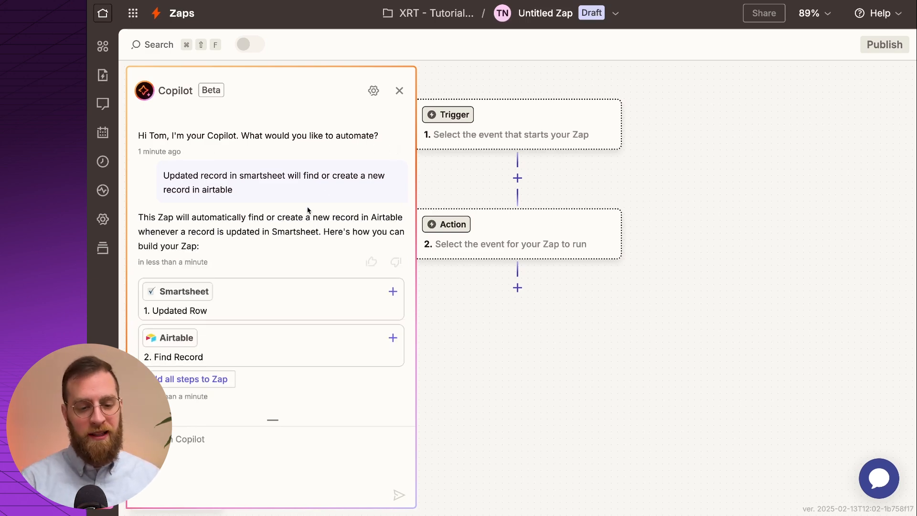
Add all of Copilot's suggested steps to the Zap and close the Copilot chat.
click(211, 376)
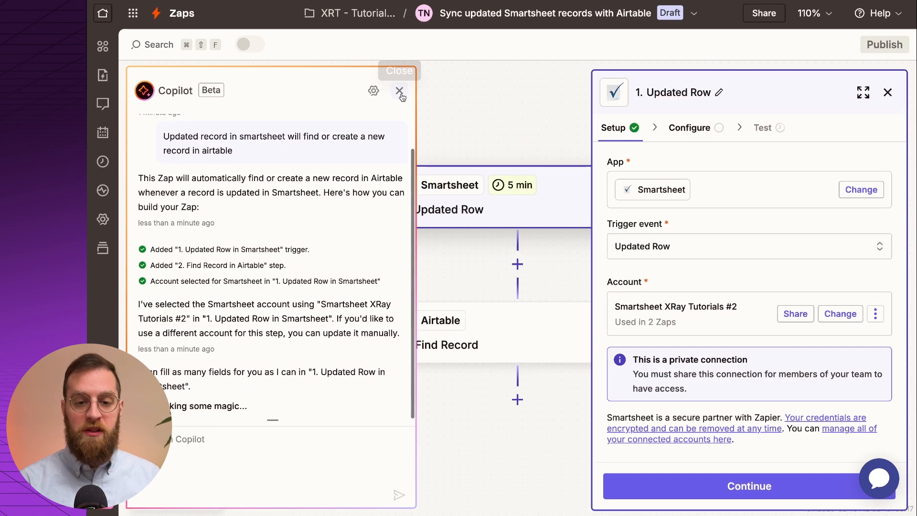
click(399, 91)
drag(504, 104, 352, 96)
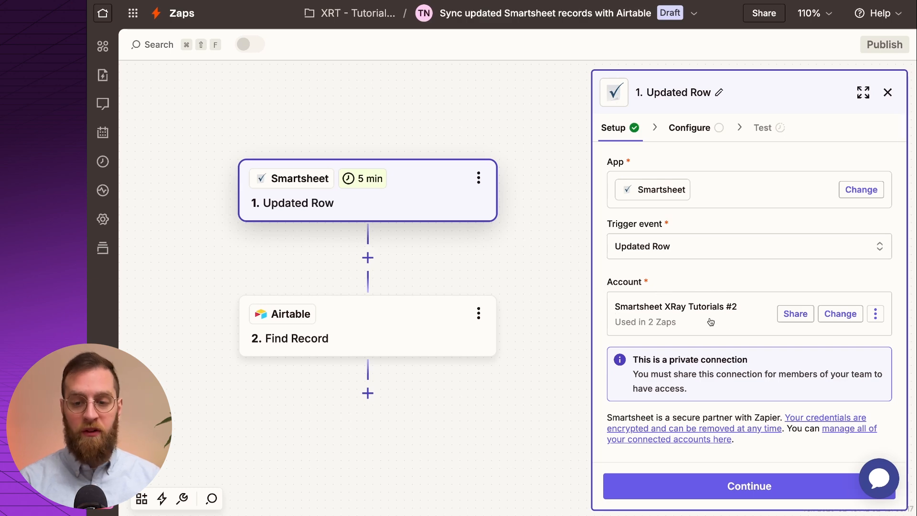
Set the Updated Row trigger's sheet to Task Tutorial and try testing the trigger.
click(688, 138)
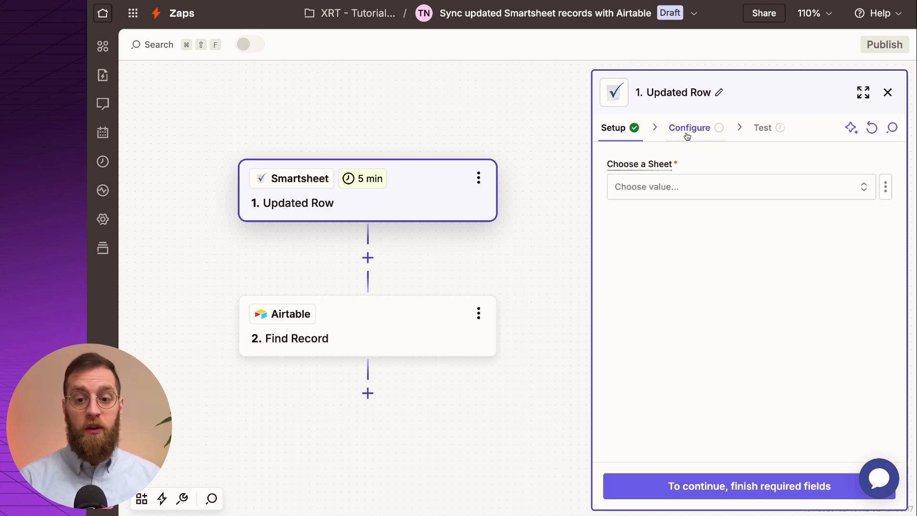
click(653, 192)
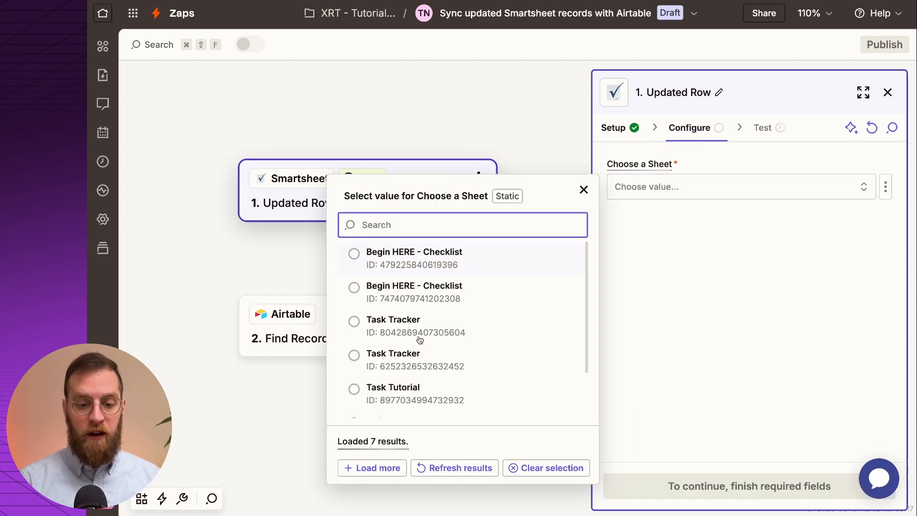
scroll(416, 353, down, 3)
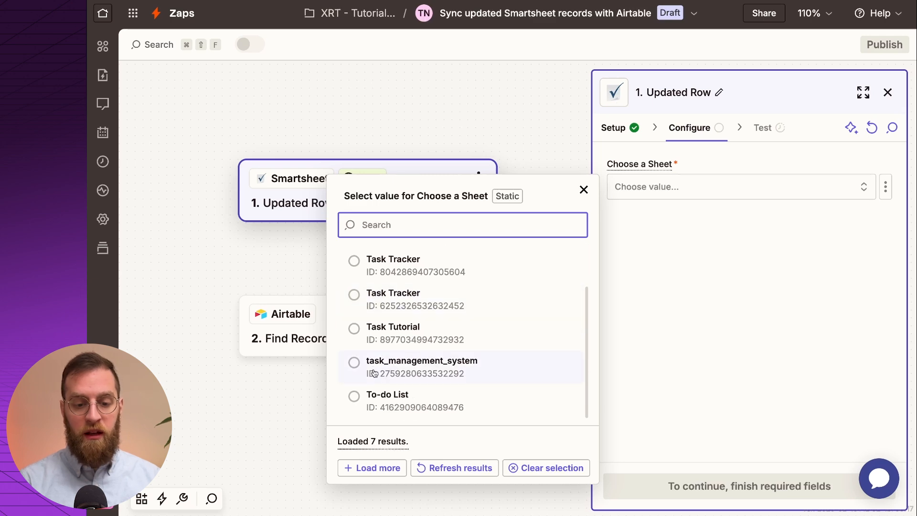
click(372, 335)
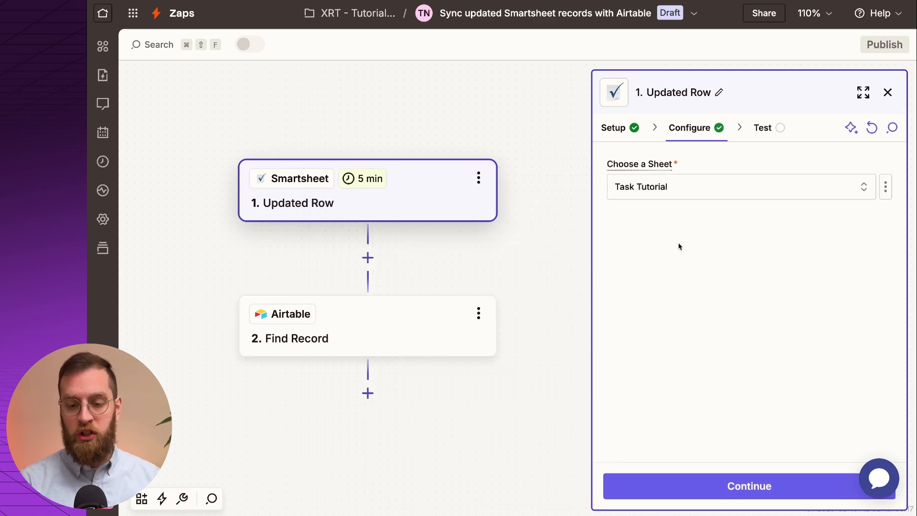
click(700, 495)
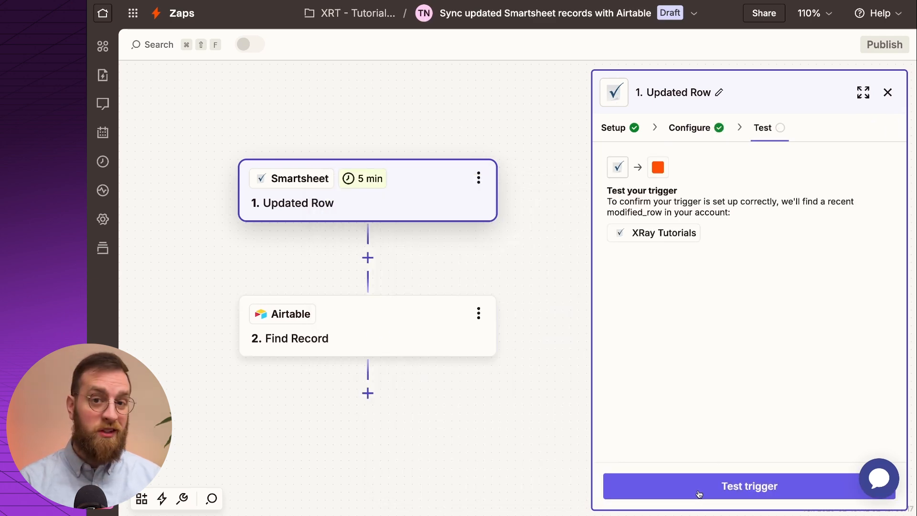
click(699, 494)
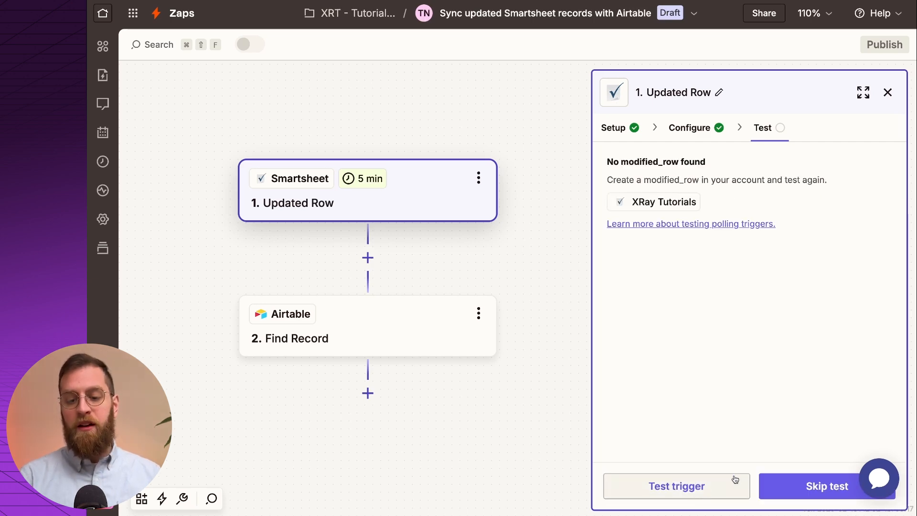
click(710, 485)
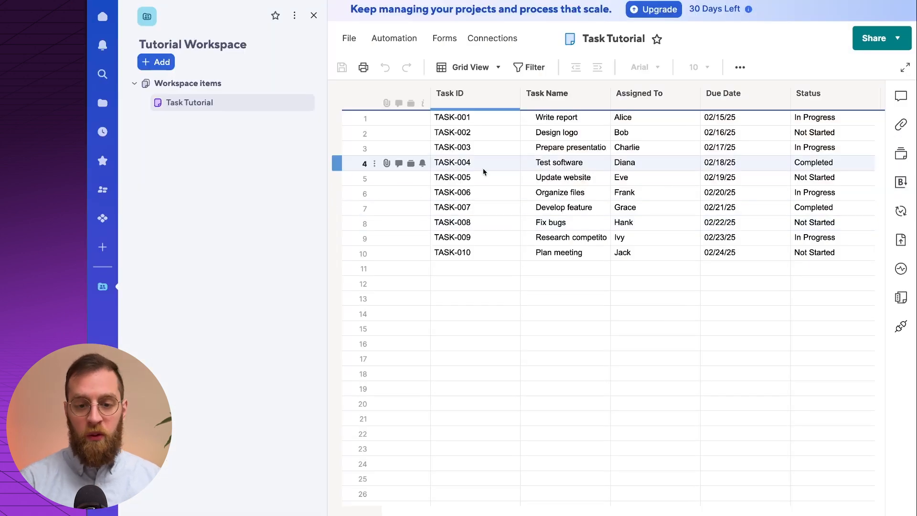
In Smartsheet, set the priority of the Write report task to Low and save the Task Tutorial sheet.
scroll(617, 191, right, 2)
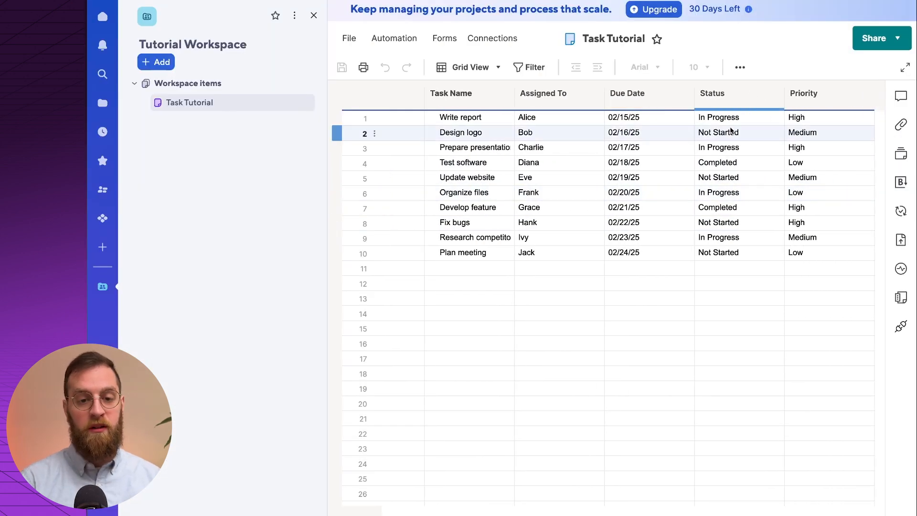
click(820, 122)
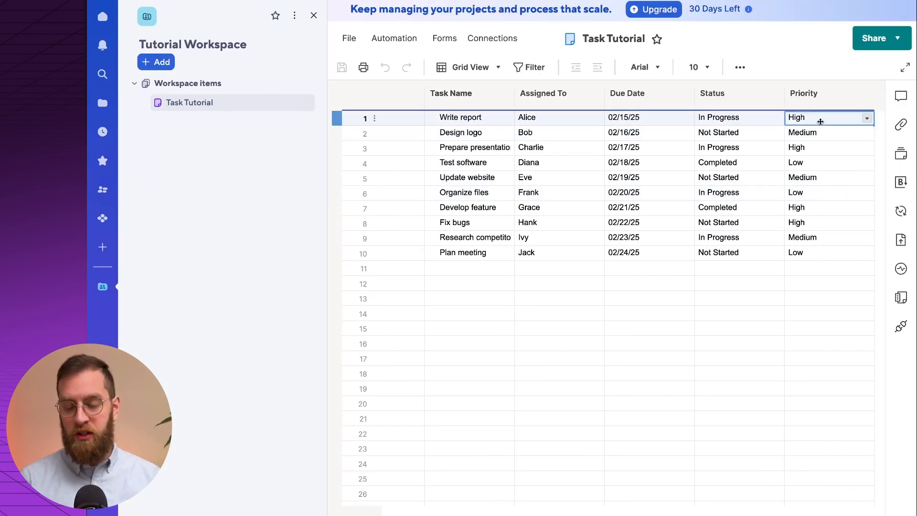
click(869, 118)
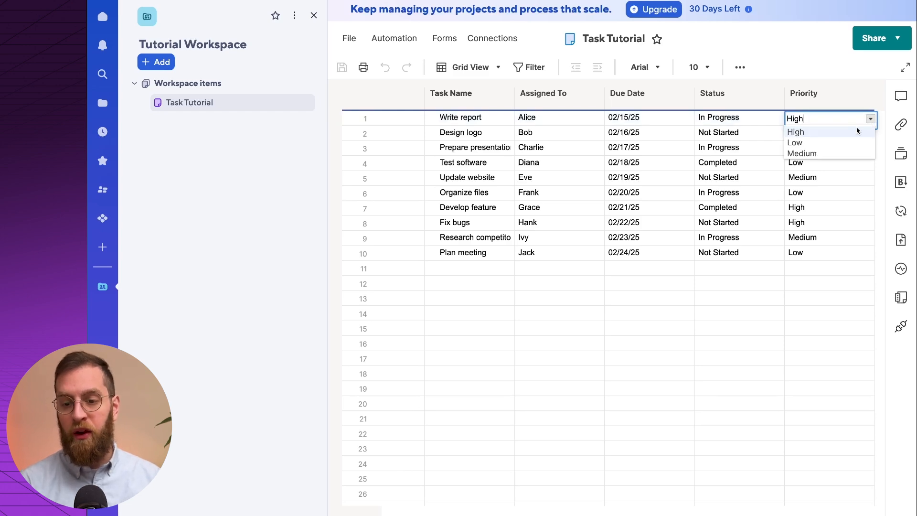
click(829, 143)
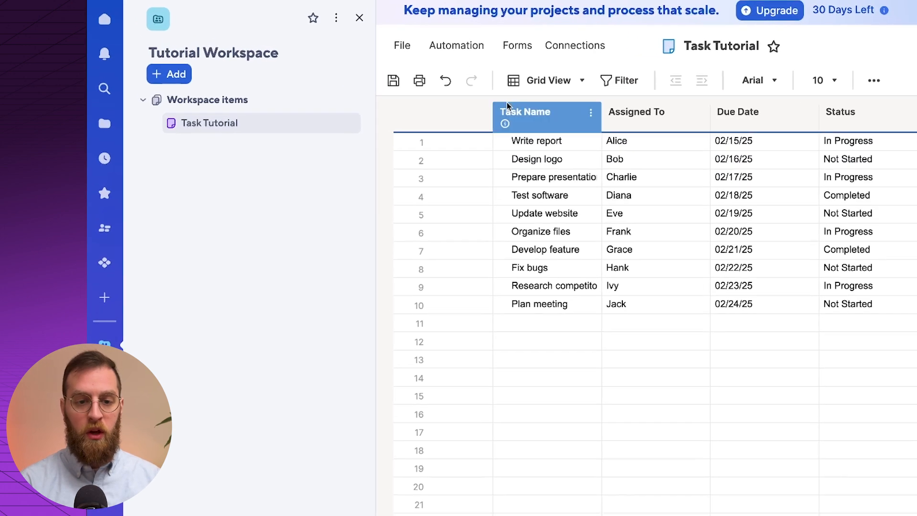
click(404, 85)
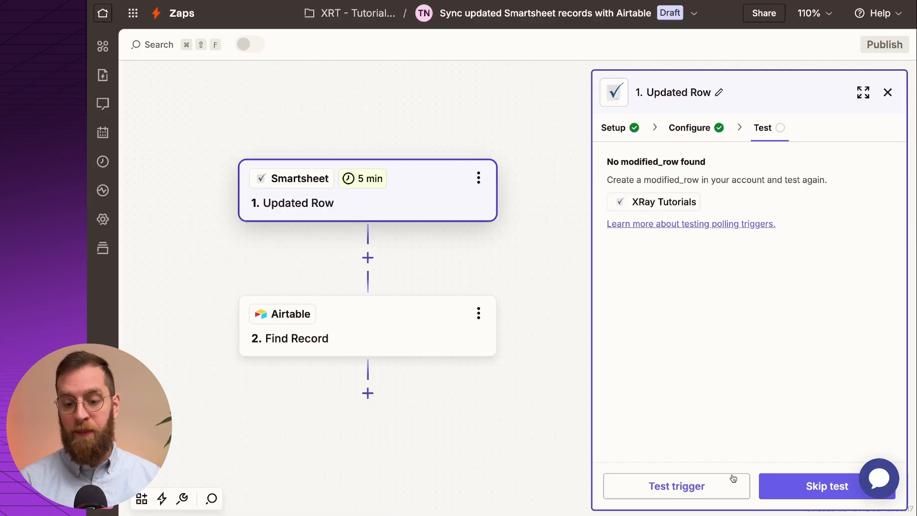
In Zapier, test the Updated Row trigger again and open the pulled record's field data.
click(715, 494)
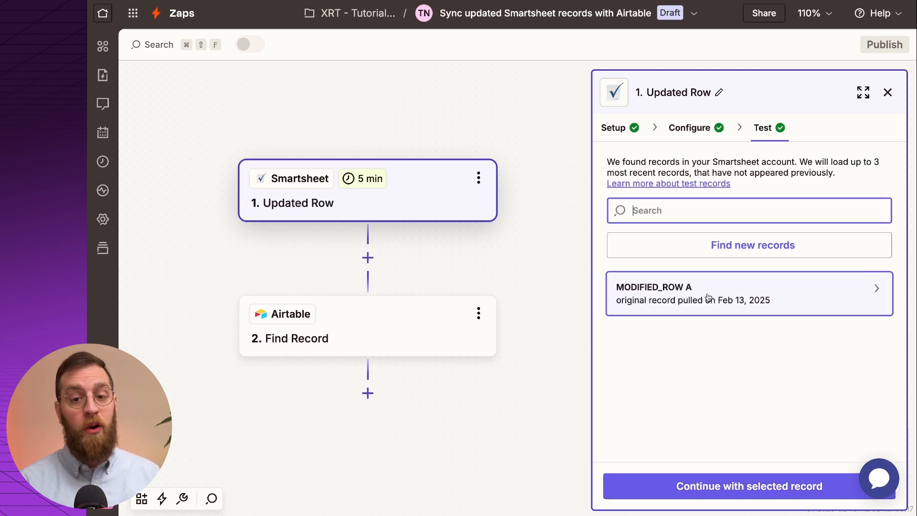
click(709, 297)
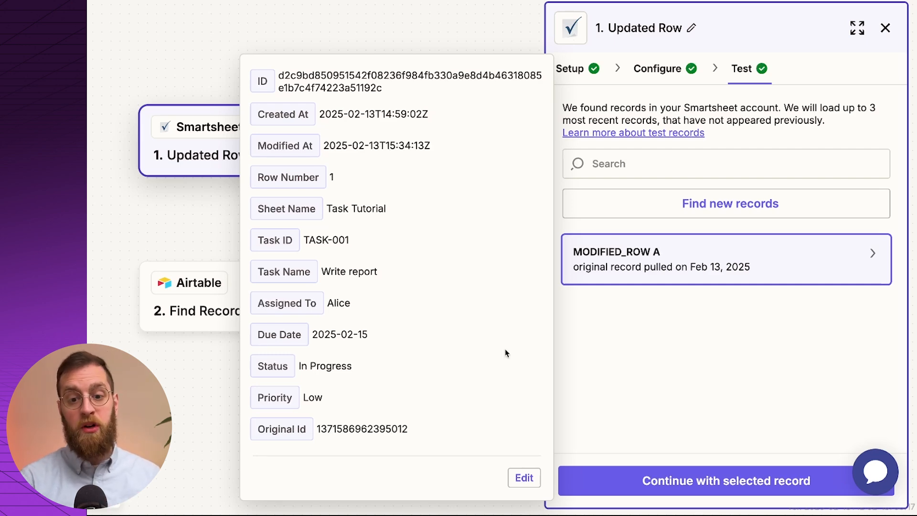
Select the shared tutorials Airtable account for the Find Record action.
click(218, 307)
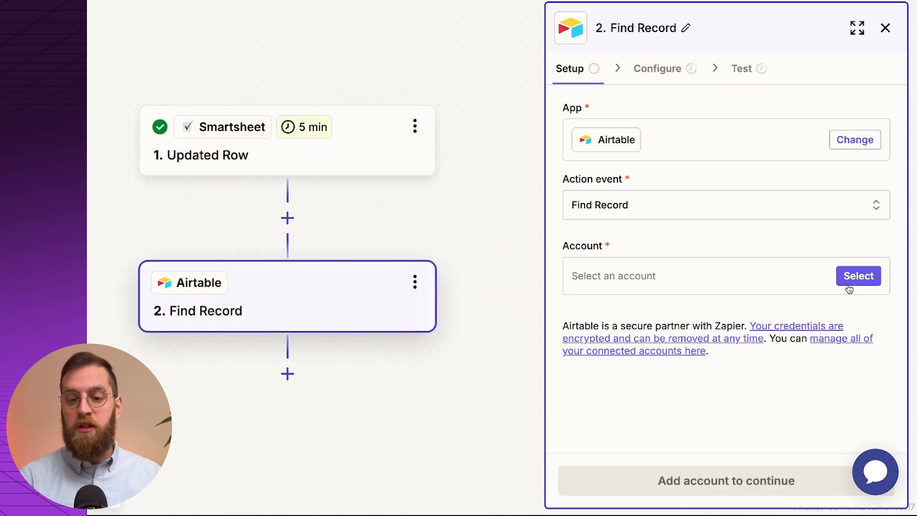
click(878, 278)
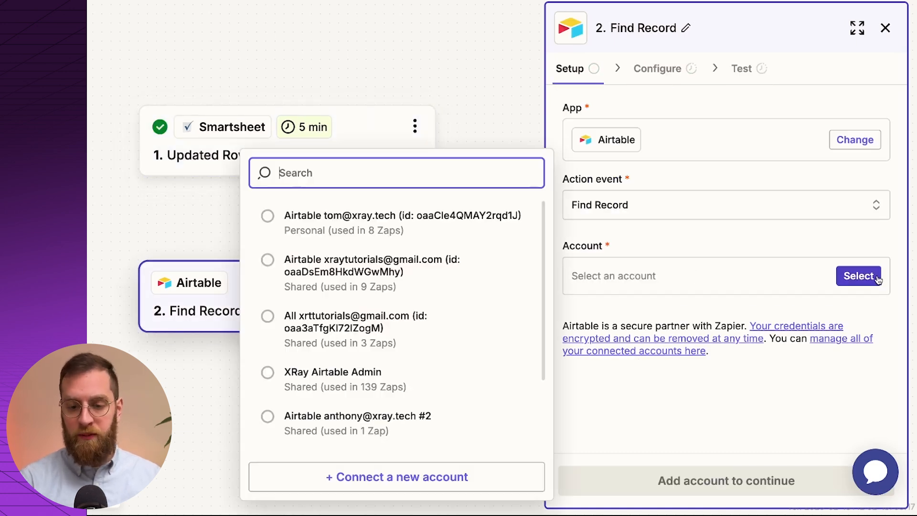
click(354, 258)
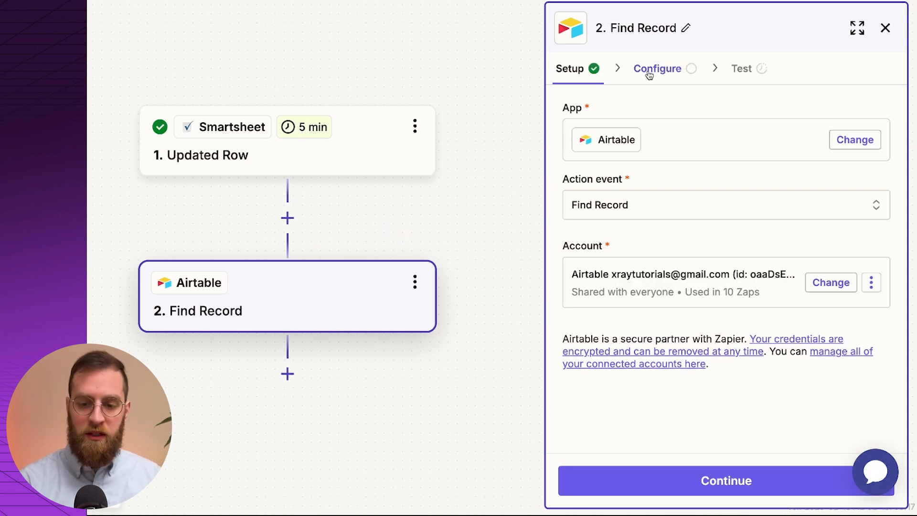
Configure the Find Record action to use the Task Tutorial.xlsx base and its Task Tutorial table.
click(649, 72)
click(609, 143)
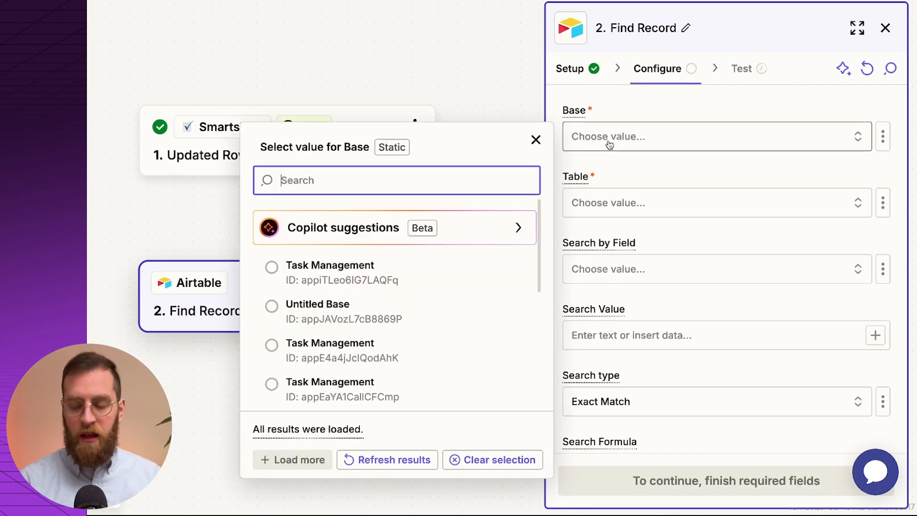
text(.)
key(BackSpace)
text(x)
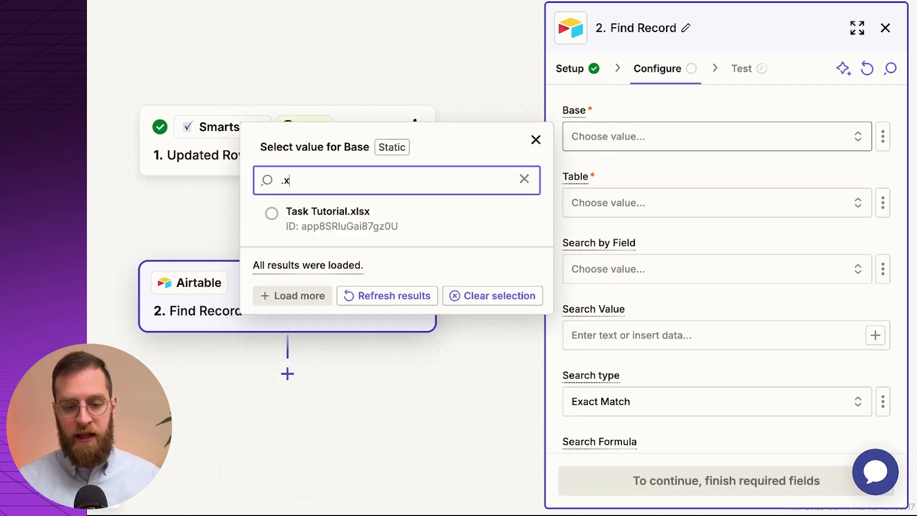
click(344, 215)
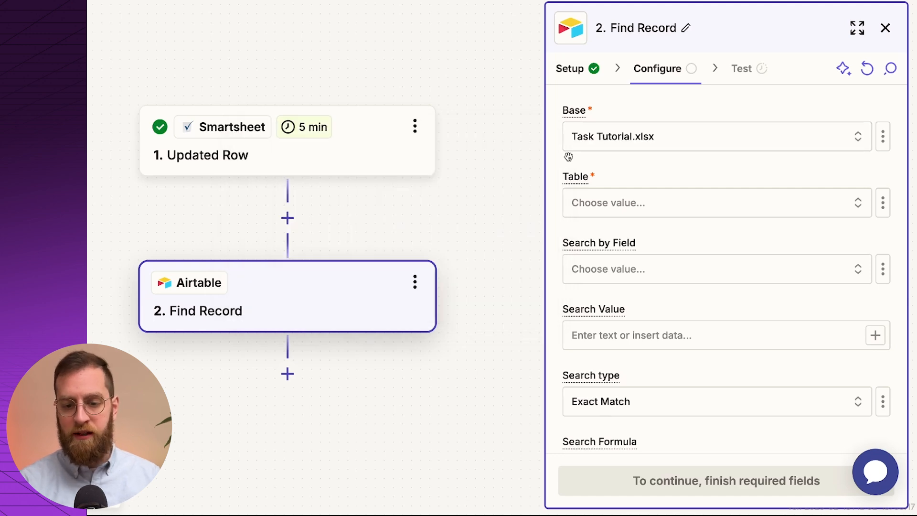
click(638, 208)
click(333, 249)
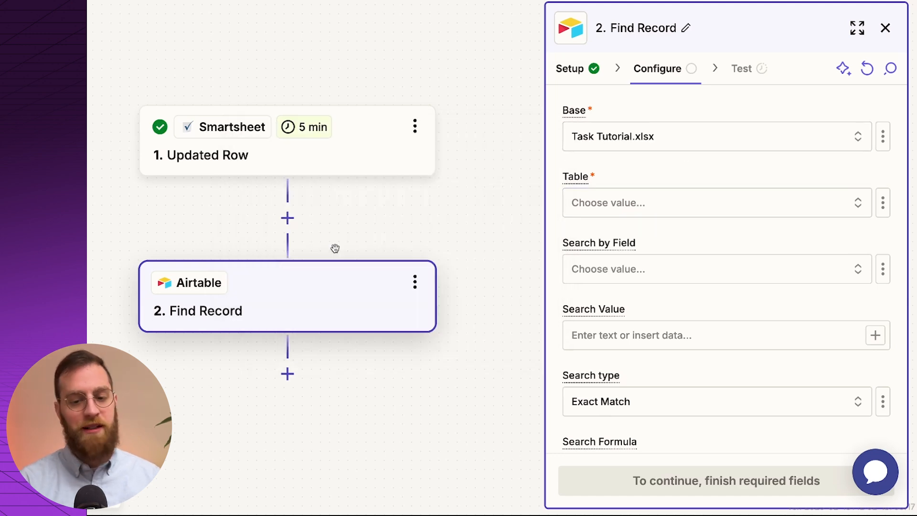
Set Find Record to search by the SmartsheetID field, using the Updated Row trigger's Original Id as the search value.
scroll(643, 219, down, 2)
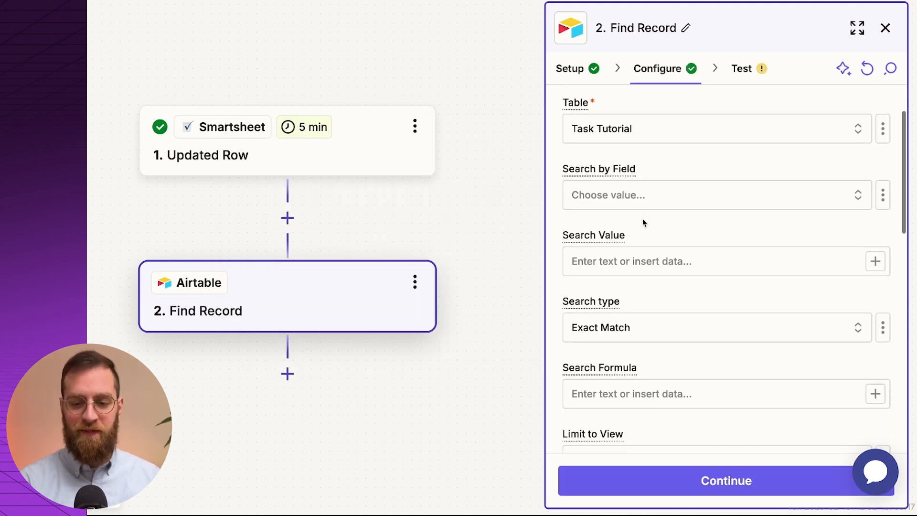
click(617, 193)
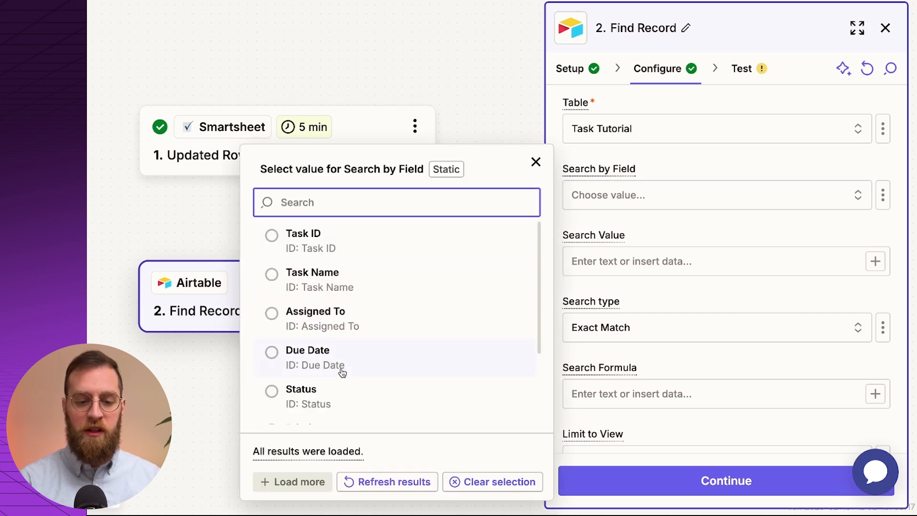
scroll(342, 372, down, 2)
click(323, 370)
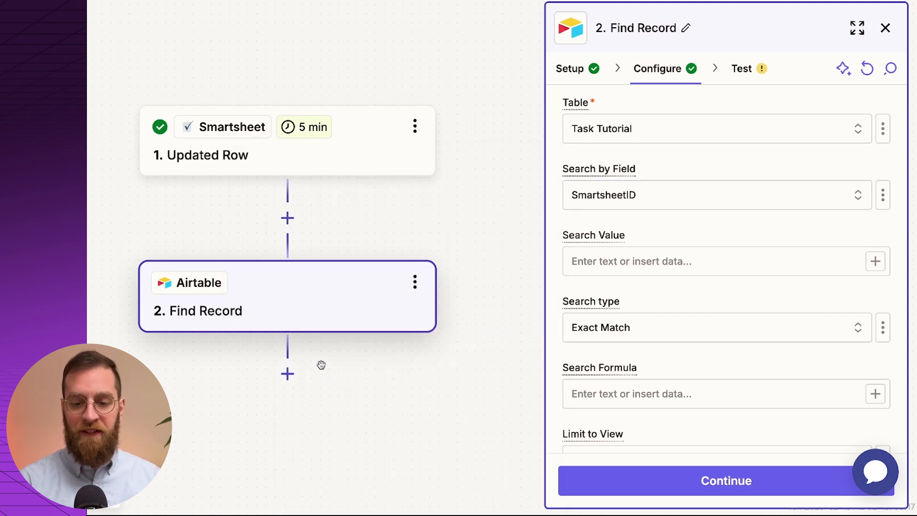
click(625, 256)
click(876, 261)
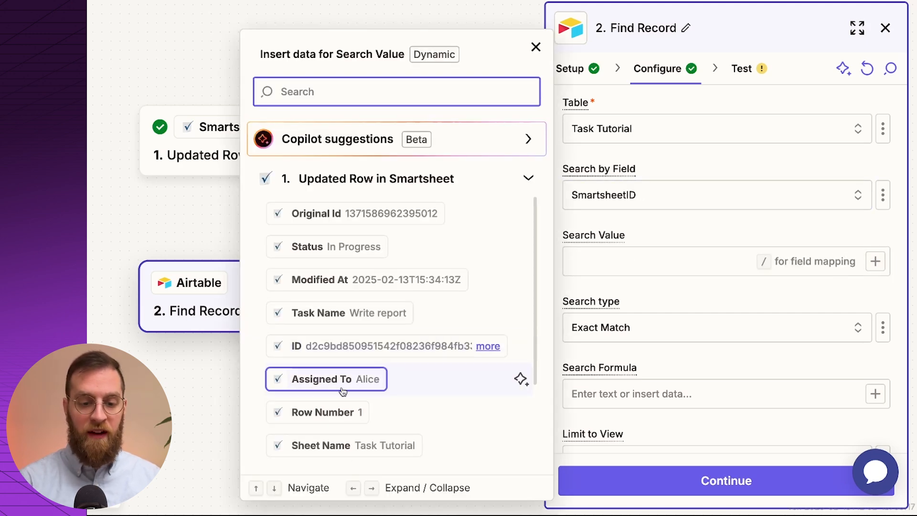
scroll(342, 378, down, 1)
scroll(343, 391, up, 1)
click(342, 217)
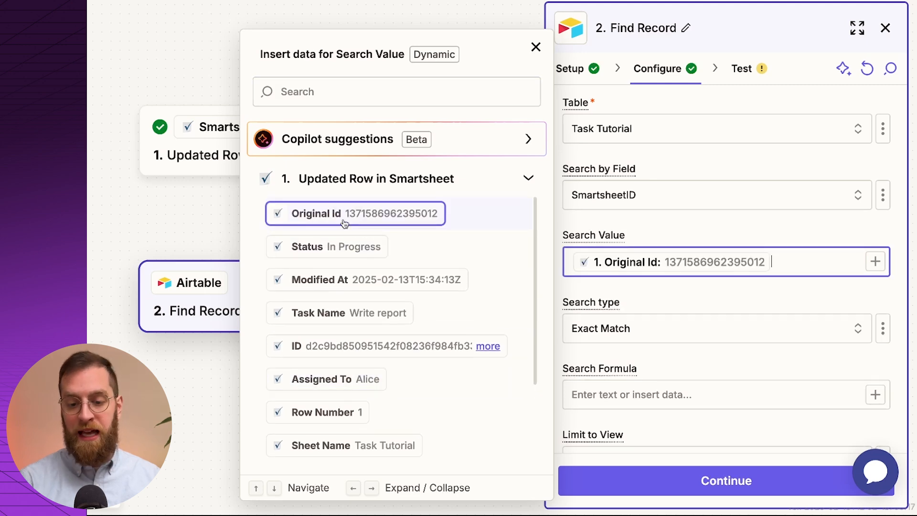
click(659, 282)
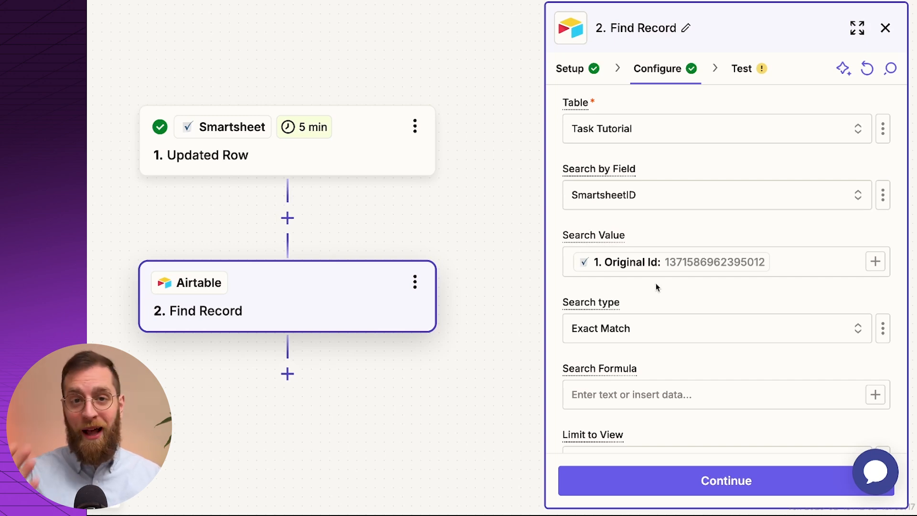
For records created when no match exists, map Task Name, Assigned To, Due Date, Status and Priority from the Updated Row data.
scroll(656, 287, down, 3)
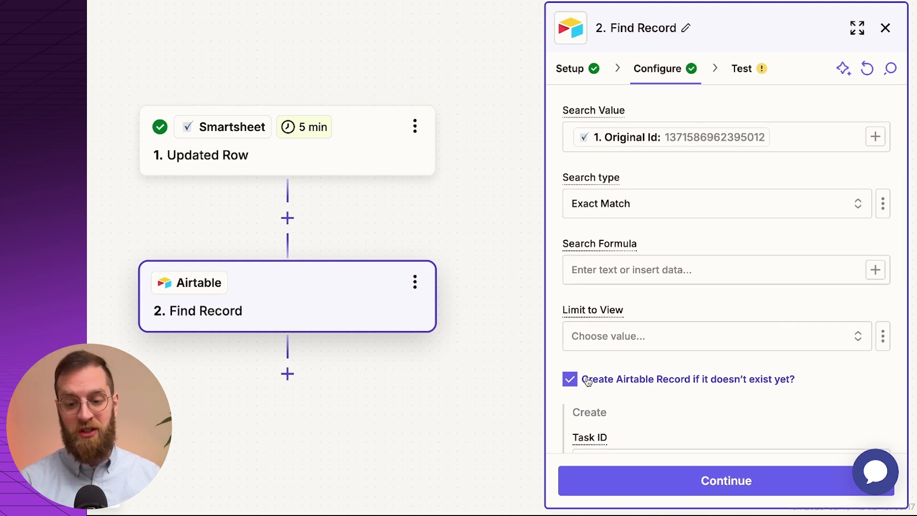
scroll(615, 379, down, 2)
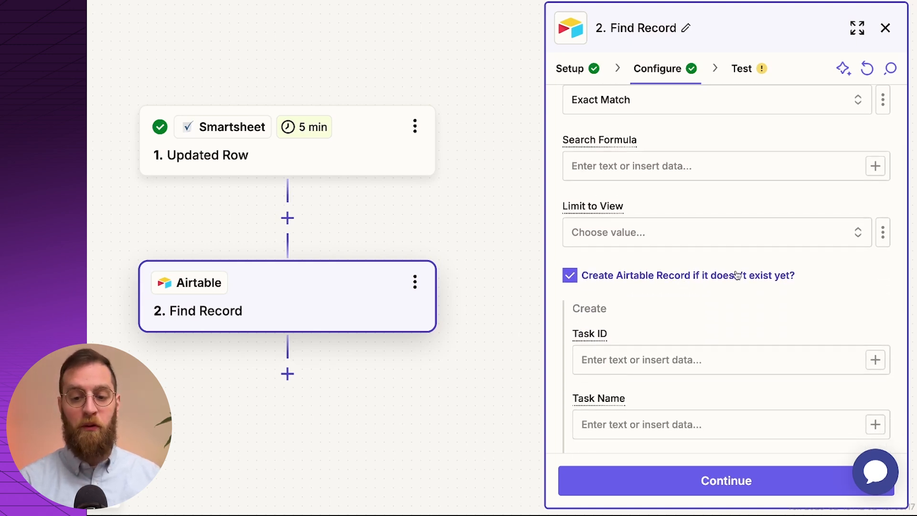
scroll(738, 275, down, 4)
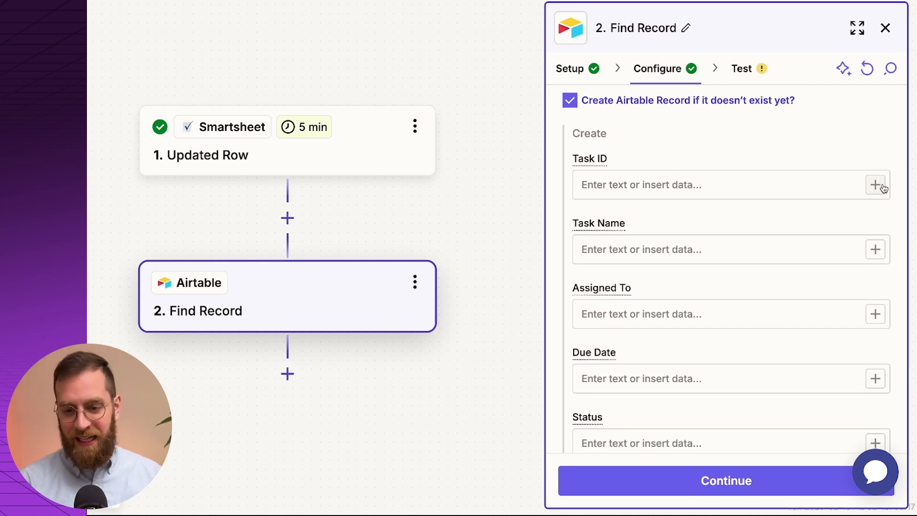
click(883, 187)
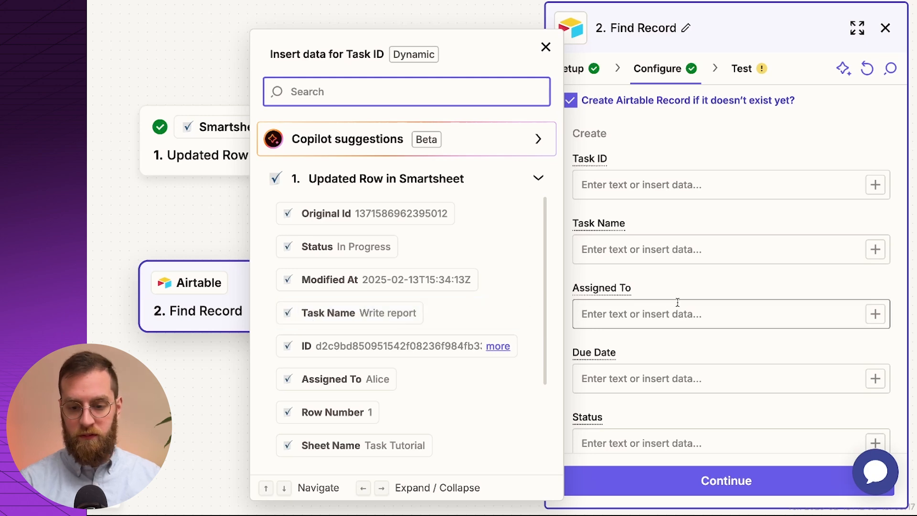
click(653, 235)
click(876, 249)
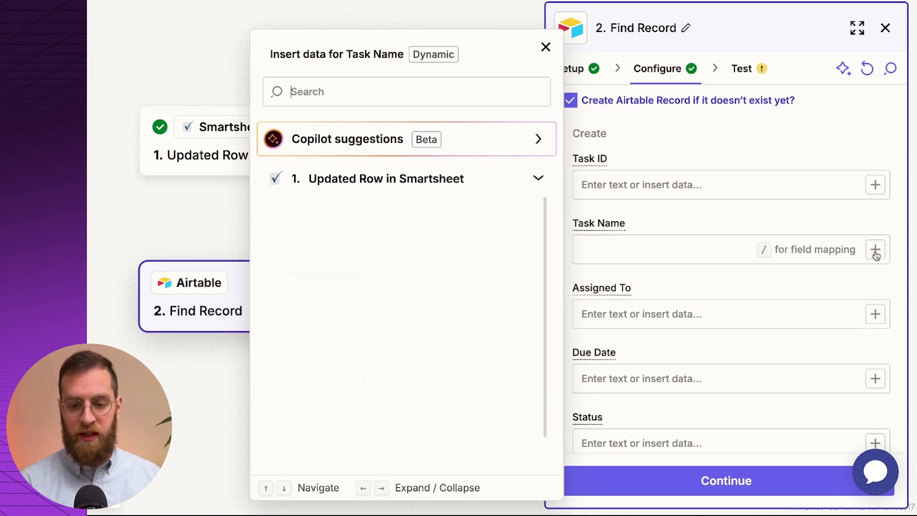
click(351, 315)
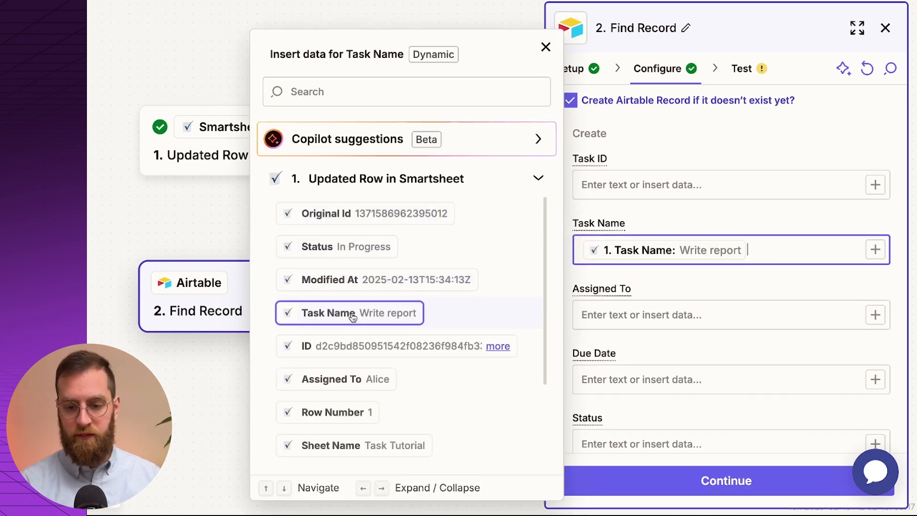
click(876, 315)
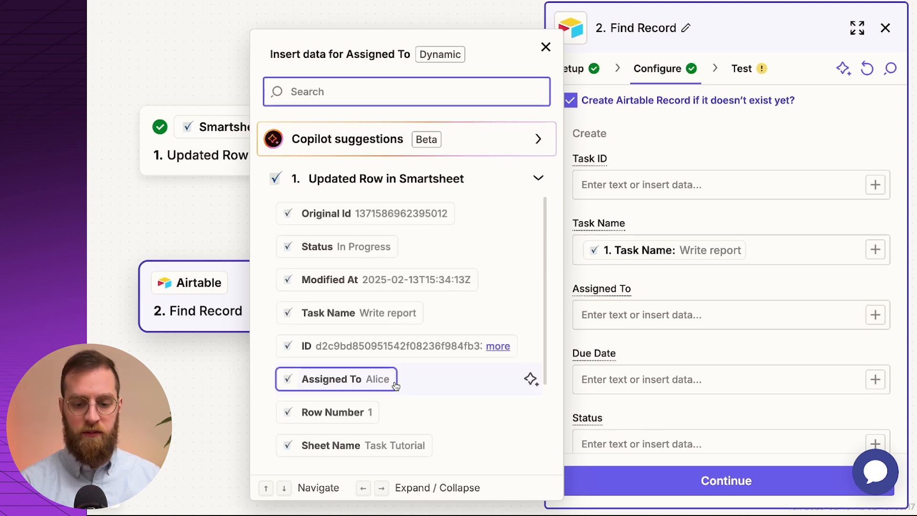
click(528, 379)
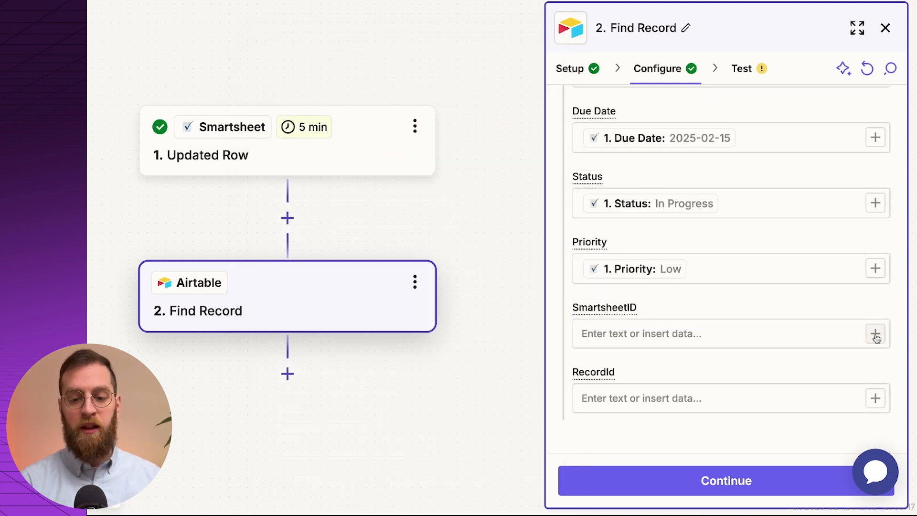
Map the SmartsheetID field of the record to create to the Updated Row trigger's Original Id.
click(875, 333)
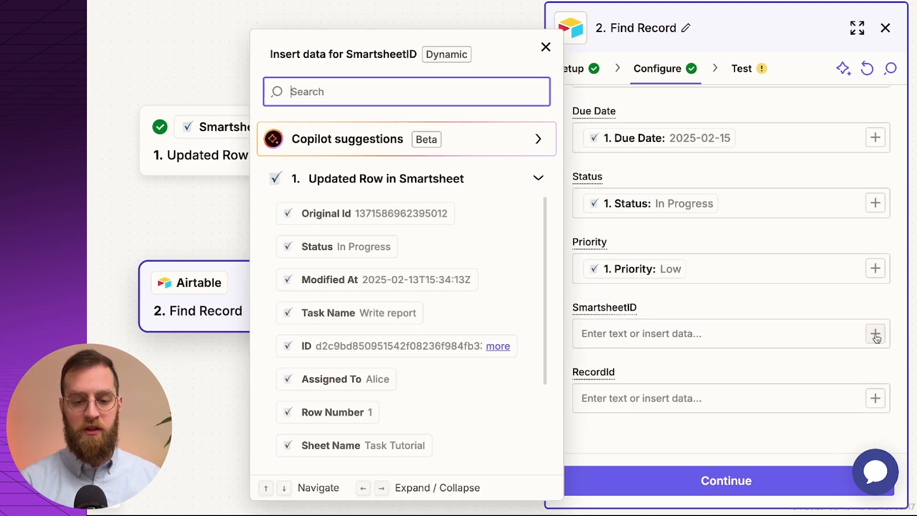
click(380, 218)
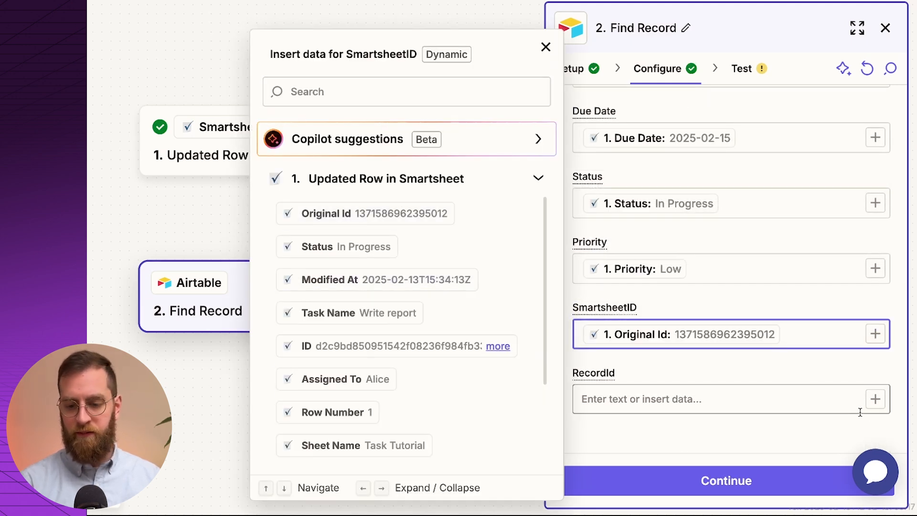
click(839, 380)
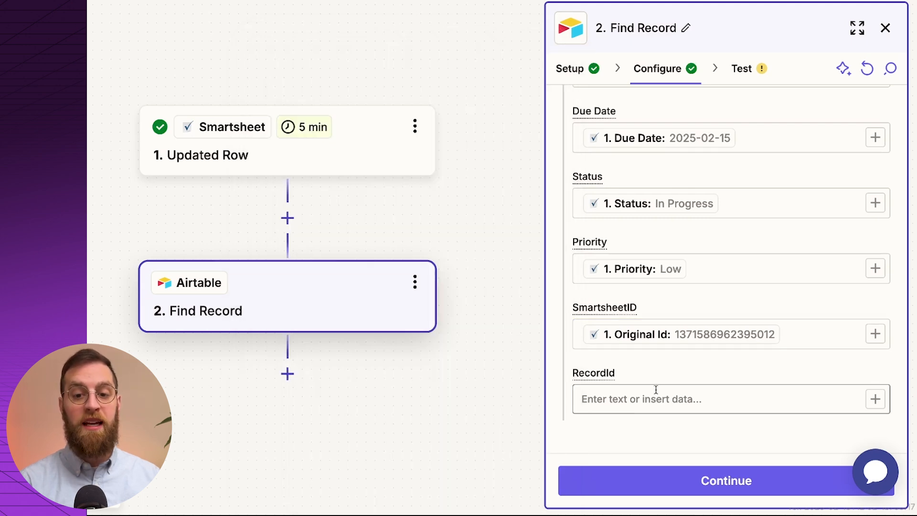
scroll(662, 385, up, 15)
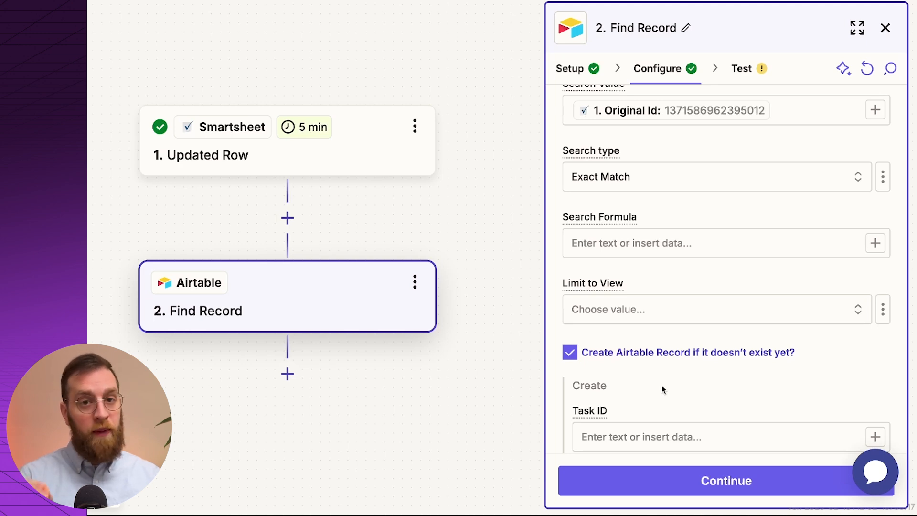
scroll(661, 385, down, 10)
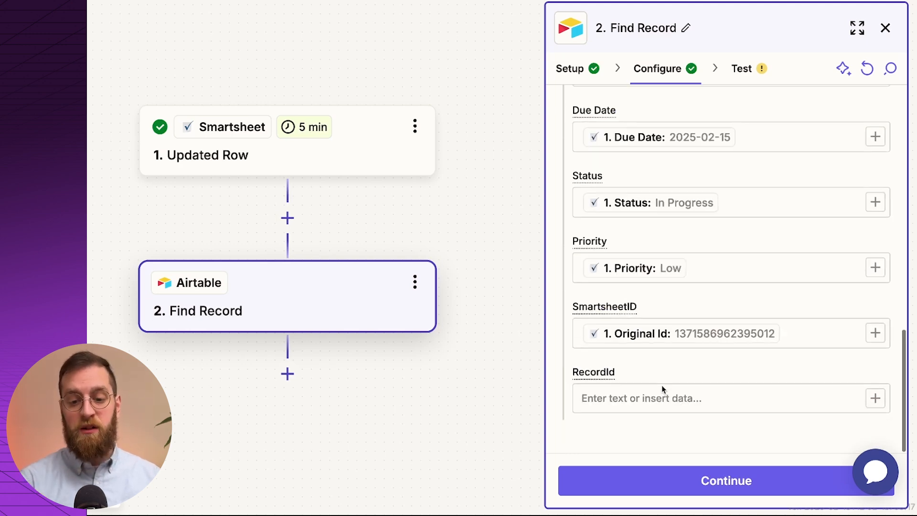
Test the Find Record step and inspect the resulting record in Airtable's Task Tutorial table.
click(694, 487)
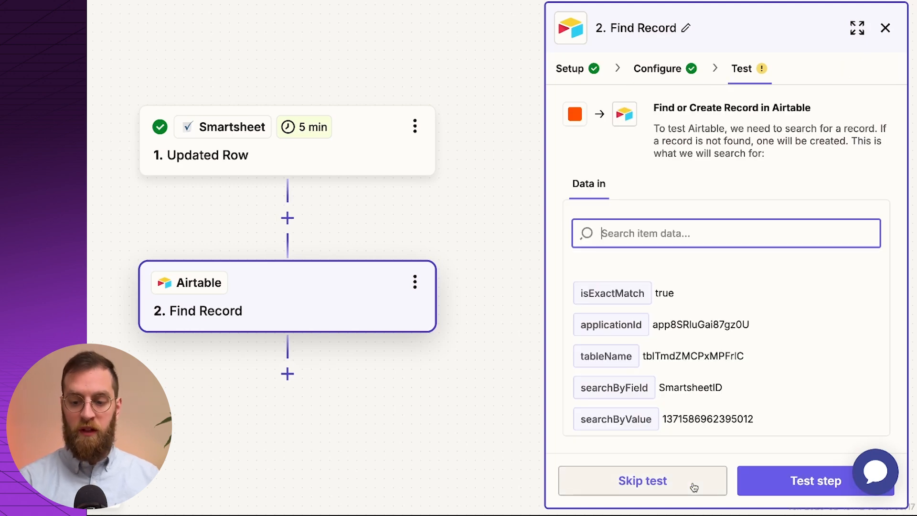
click(789, 484)
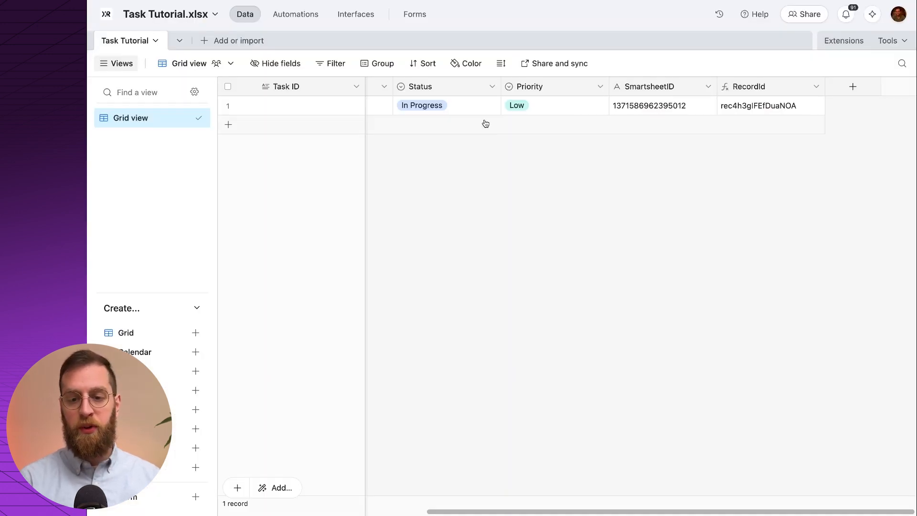
scroll(485, 123, left, 5)
scroll(486, 123, right, 5)
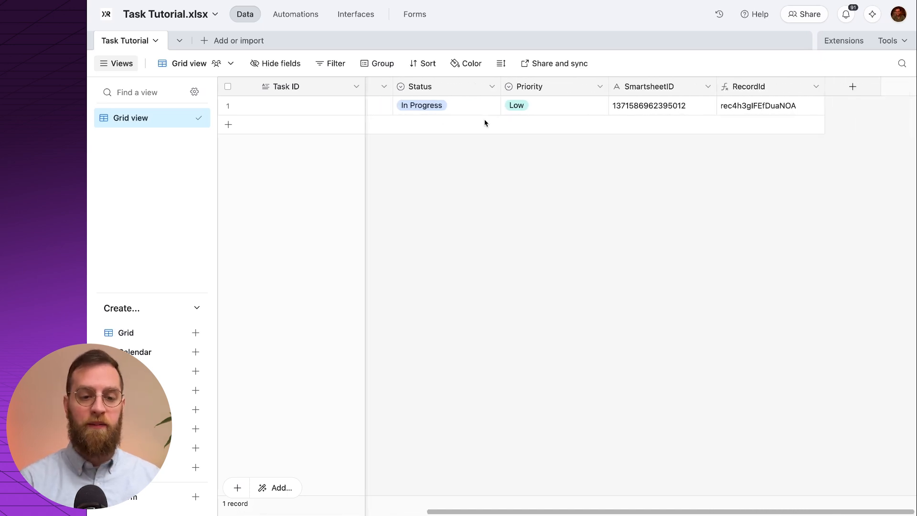
In Airtable, convert the Task ID field to a Formula field with {Task Name}&" for "& {Assigned To} and save it.
scroll(485, 123, left, 5)
click(355, 86)
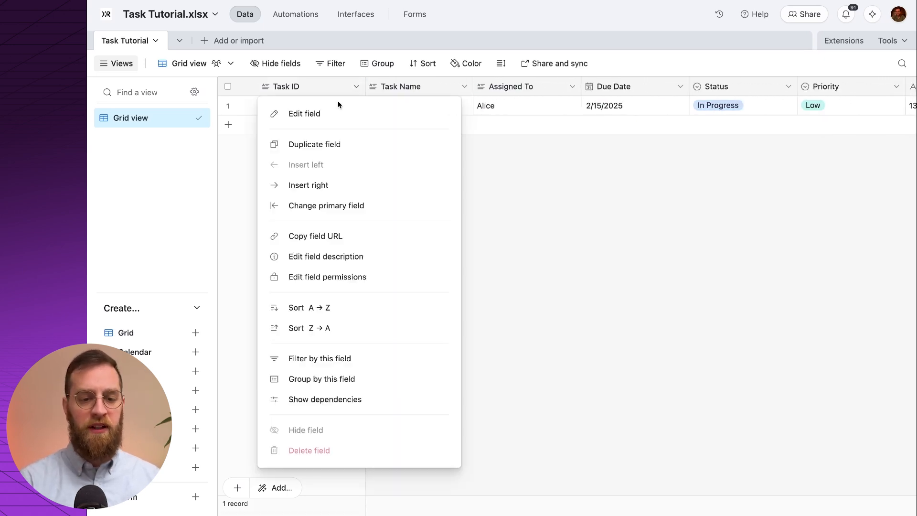
click(318, 114)
click(333, 181)
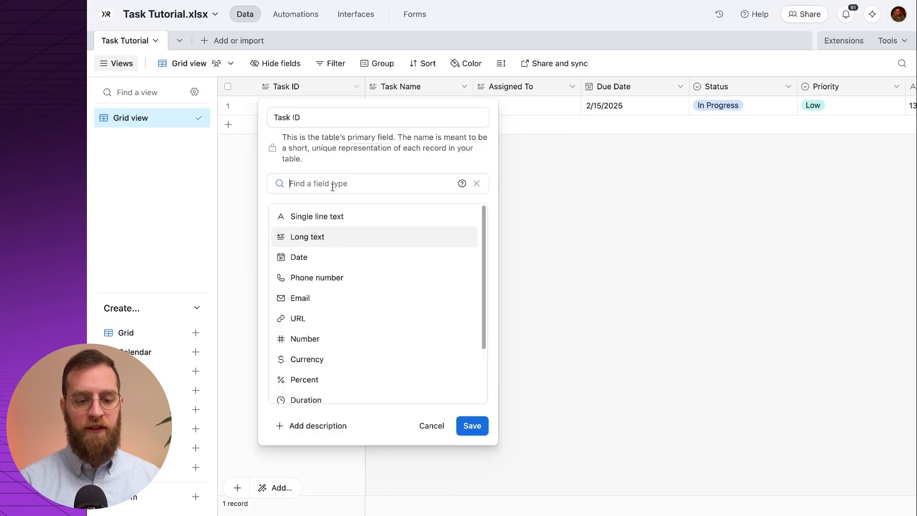
scroll(352, 385, down, 3)
click(323, 354)
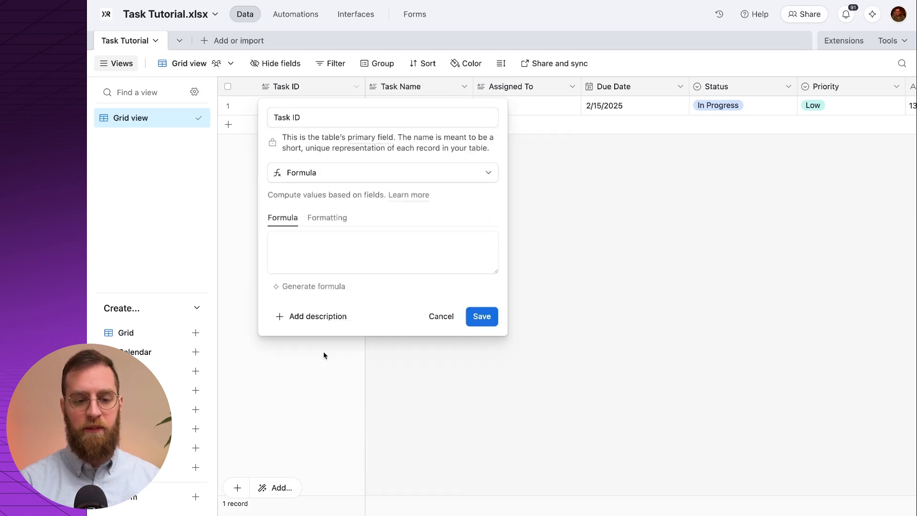
click(332, 242)
text({Task Name}&" for "& {Assigned To})
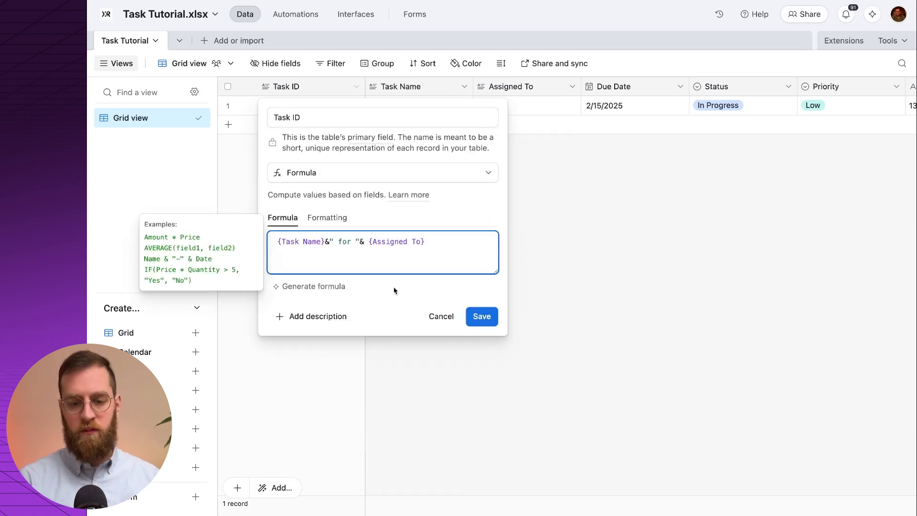
click(488, 316)
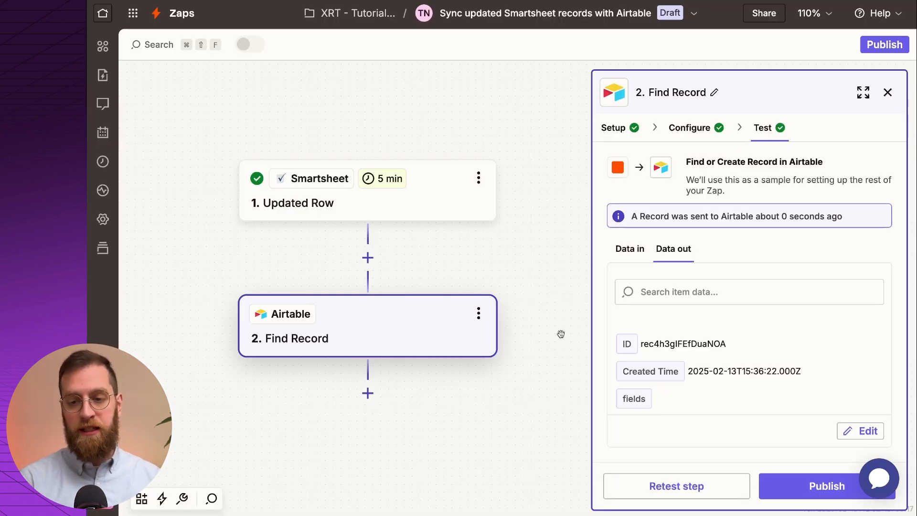
In Zapier, add a third step after Find Record using Airtable with the Update Record event.
click(368, 393)
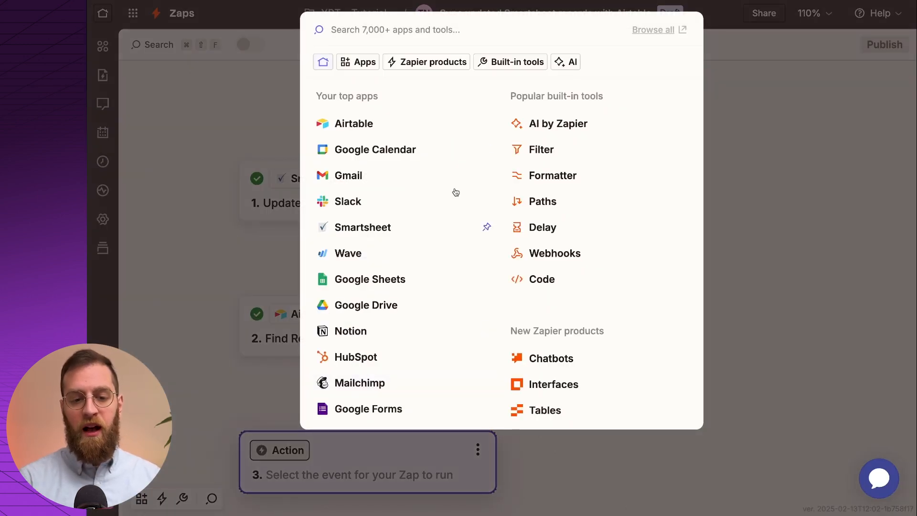
click(370, 121)
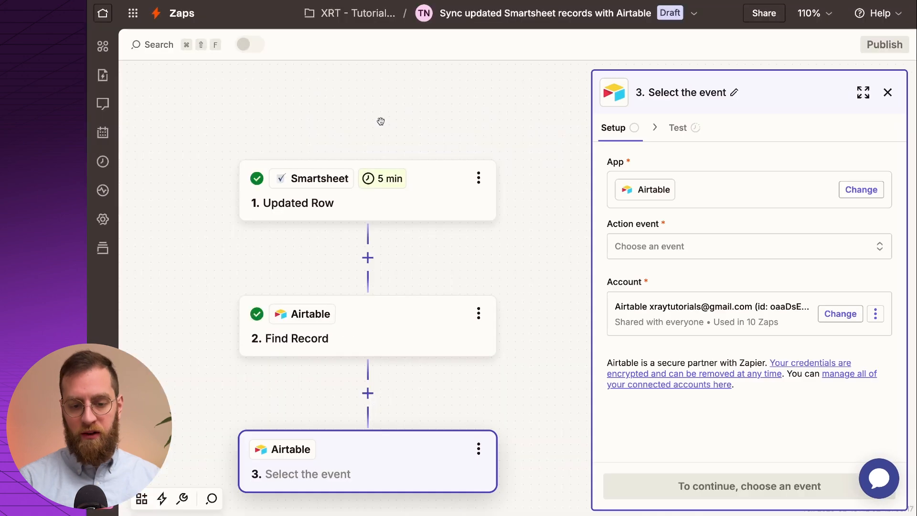
click(661, 243)
text(upda)
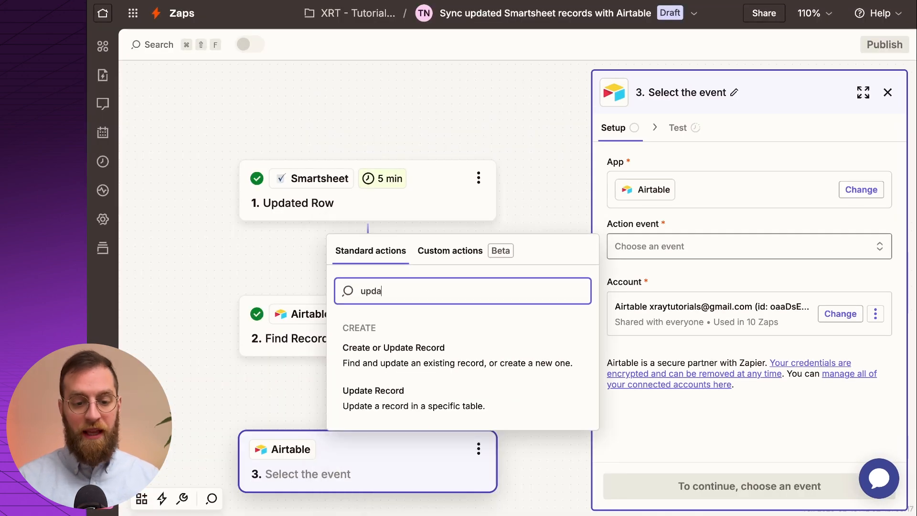
click(492, 395)
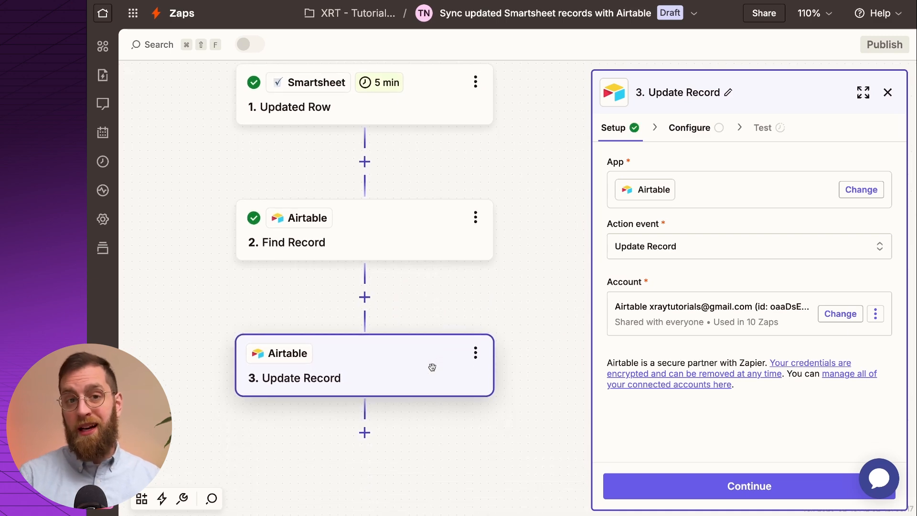
Set the Update Record step's base to Task Tutorial.xlsx and its table to Task Tutorial.
click(692, 128)
click(663, 187)
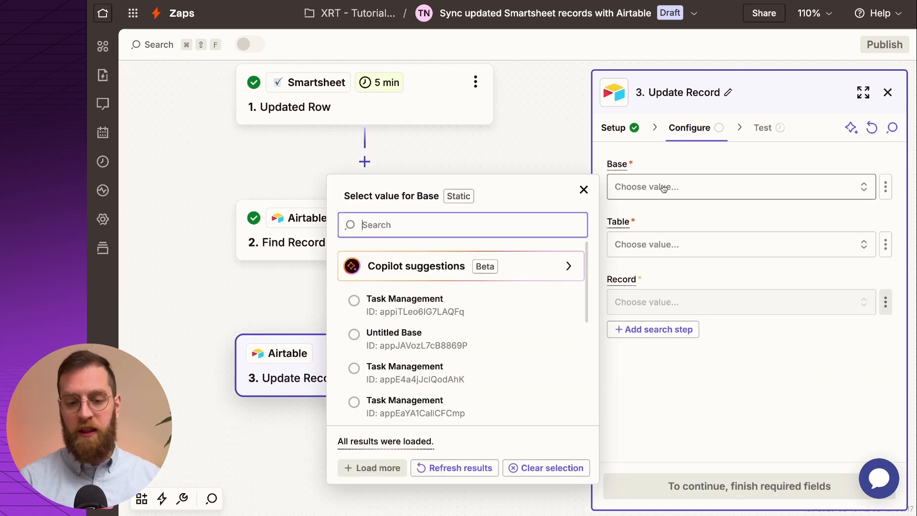
text(.)
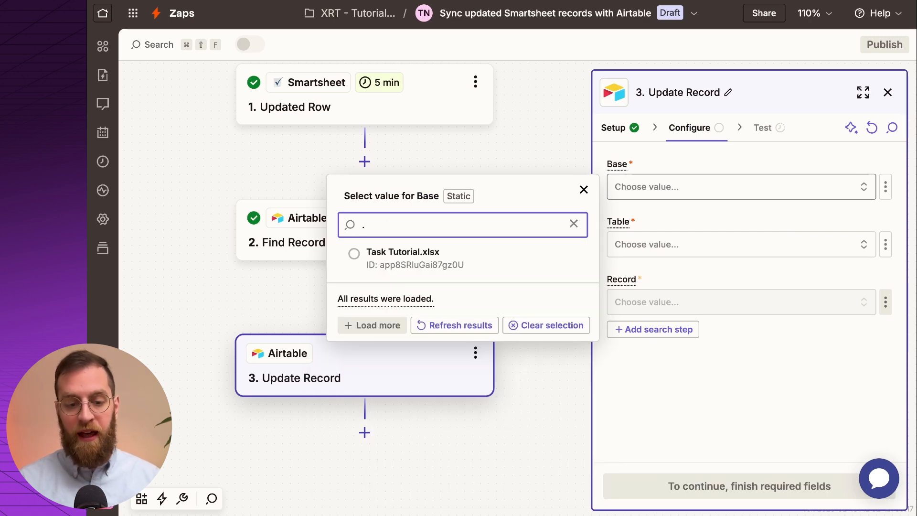
click(446, 267)
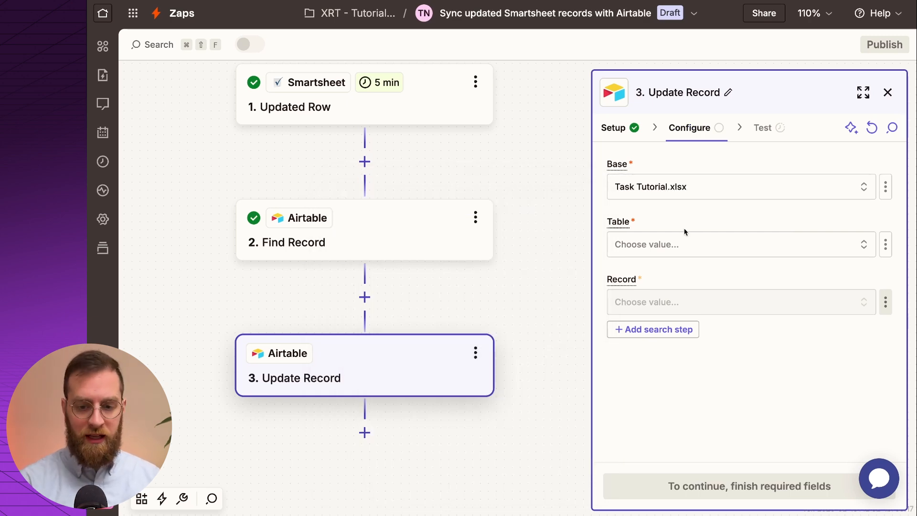
click(686, 249)
click(480, 293)
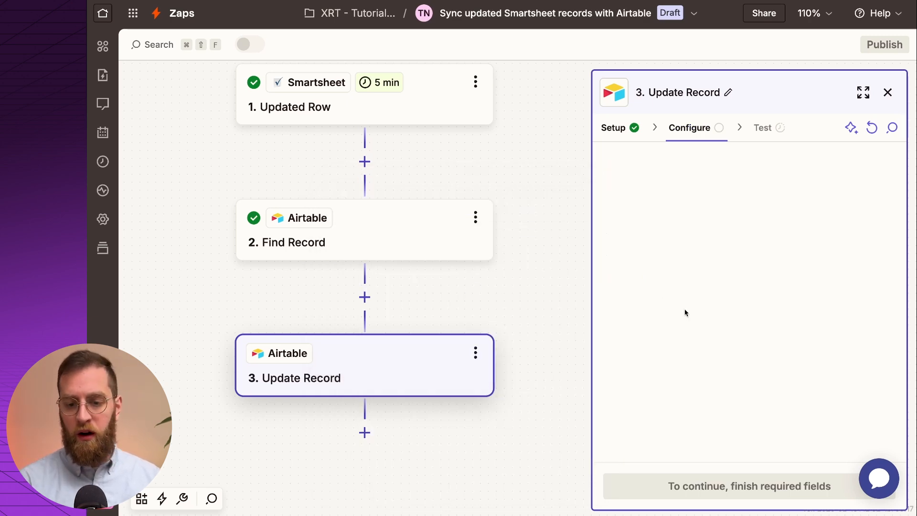
Switch the Record field to a custom value and map it to the ID from the Find Record step.
scroll(834, 299, down, 3)
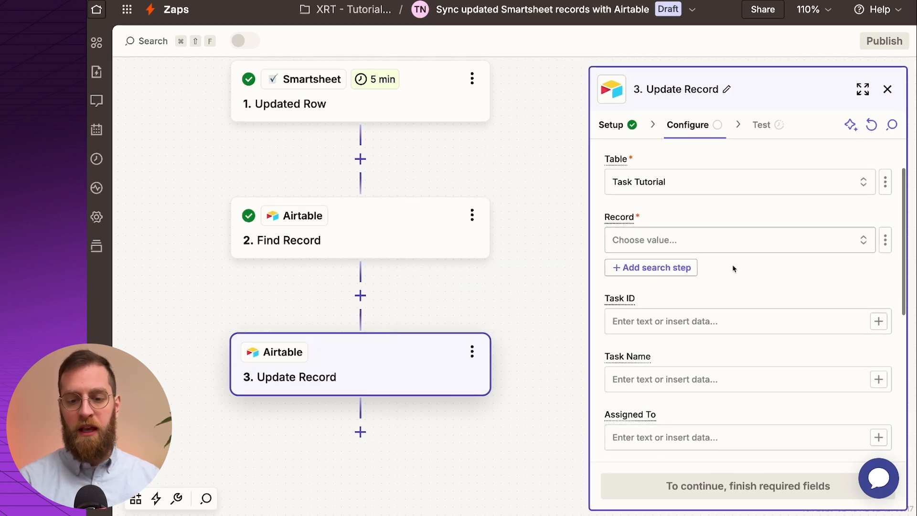
click(881, 208)
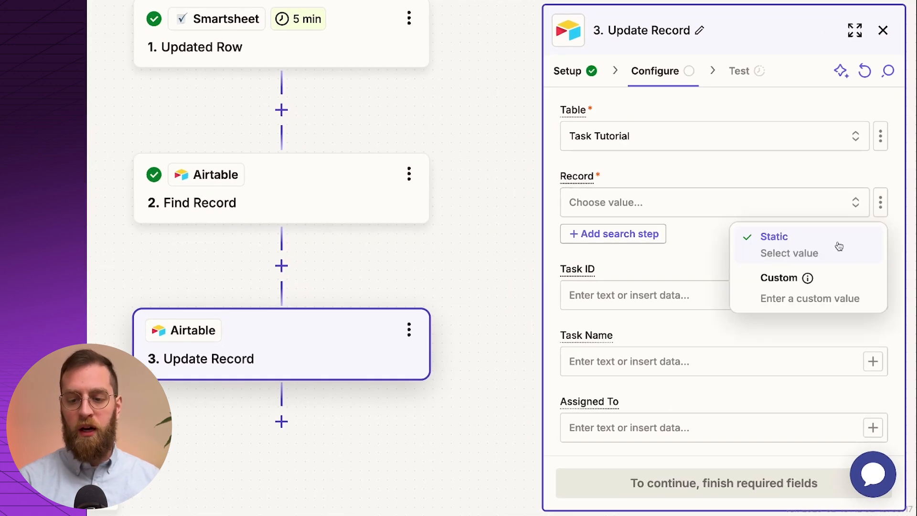
click(790, 297)
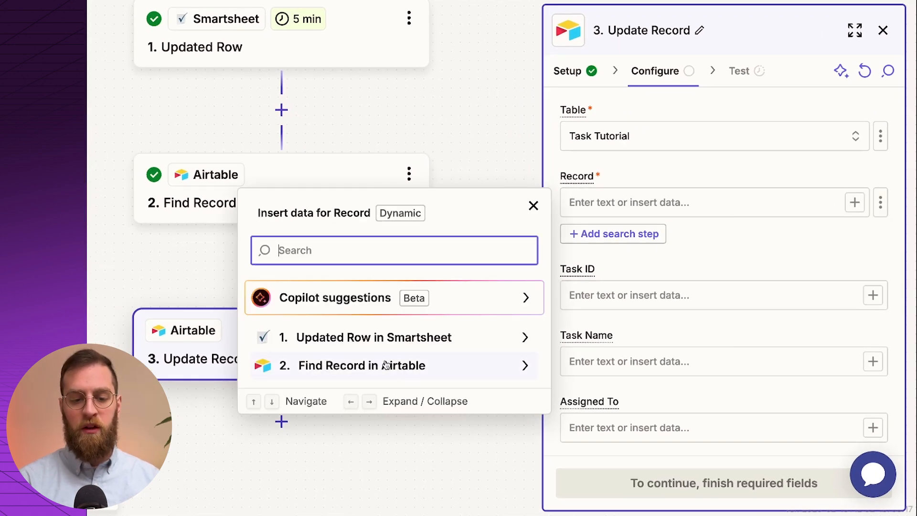
click(385, 363)
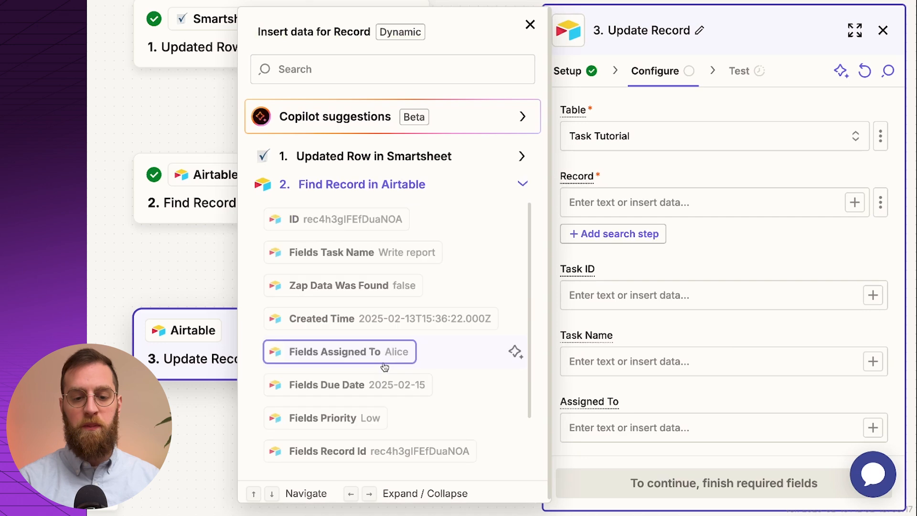
click(329, 220)
click(775, 250)
Map the Task Name field of the Update Record step to the Updated Row trigger's Task Name.
scroll(775, 250, down, 3)
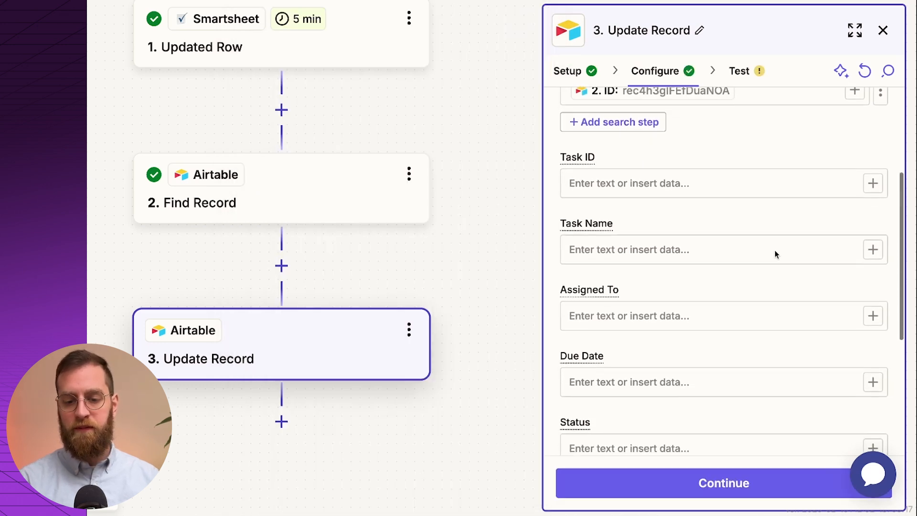
click(872, 205)
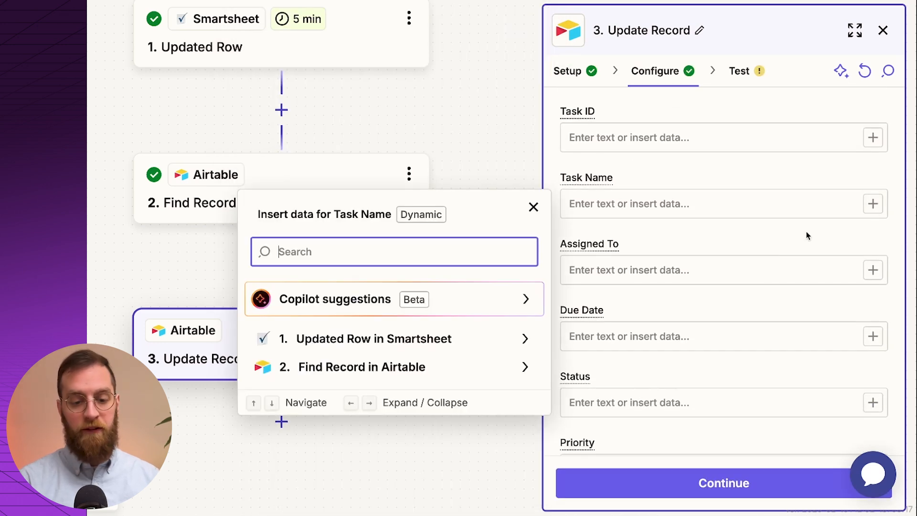
click(388, 366)
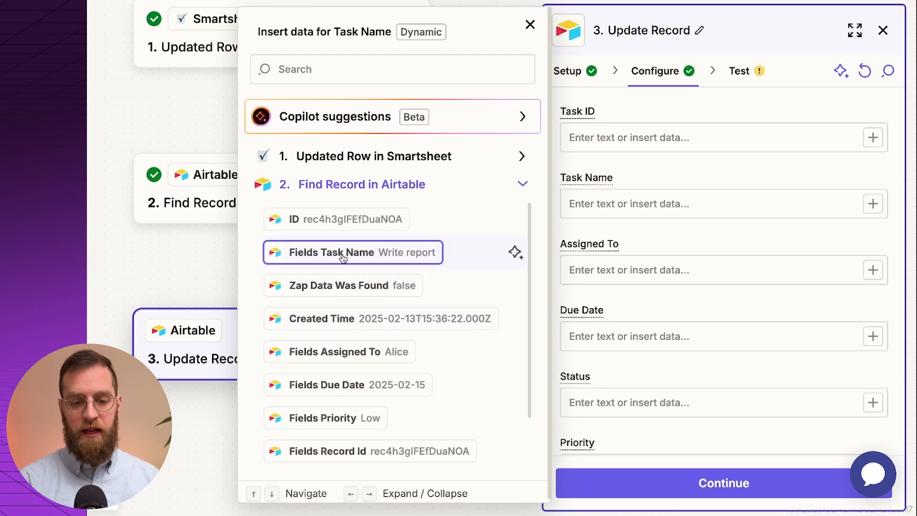
click(329, 162)
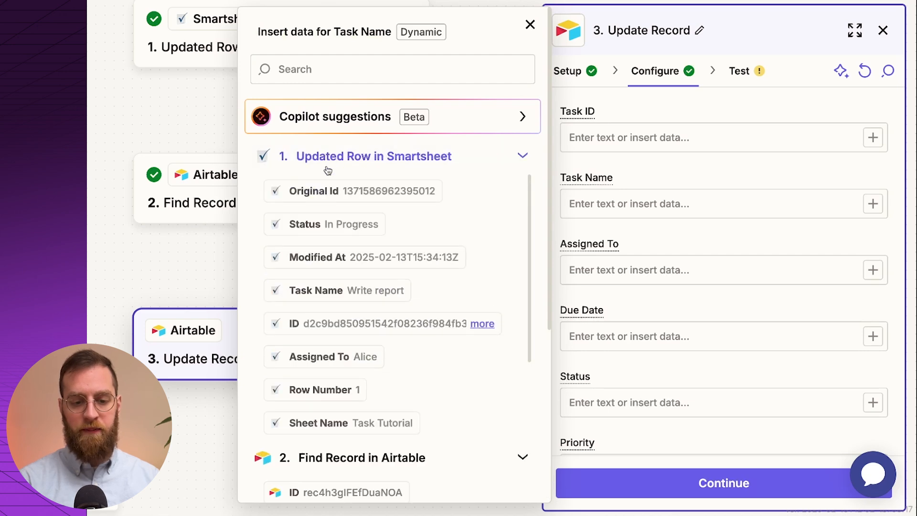
click(323, 290)
Map the Assigned To, Due Date, Status and Priority fields to the matching values from the Updated Row trigger.
click(874, 271)
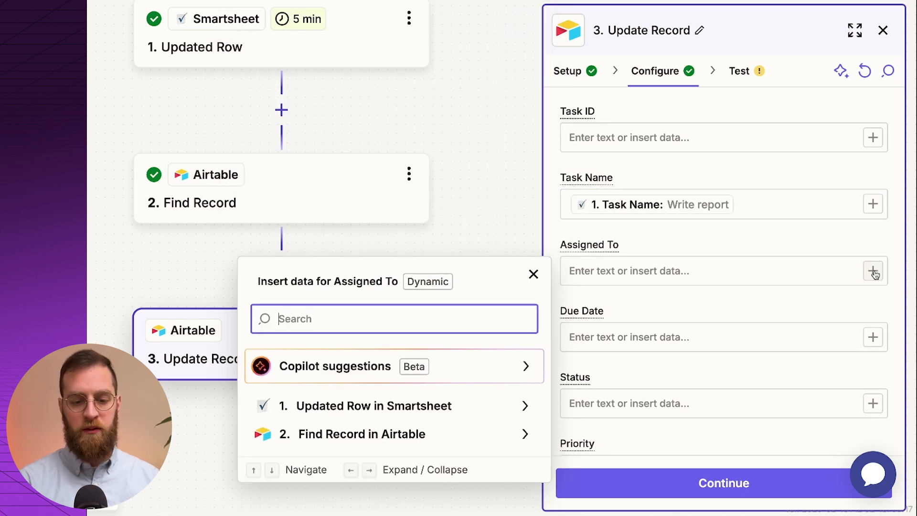
click(377, 405)
scroll(333, 254, down, 1)
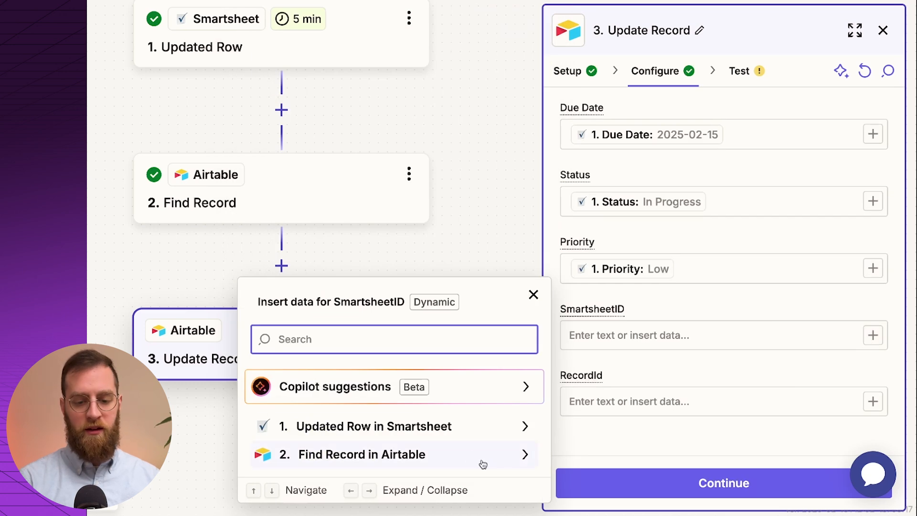
Map the SmartsheetID field of the Update Record step to the Updated Row trigger's Original Id.
click(462, 434)
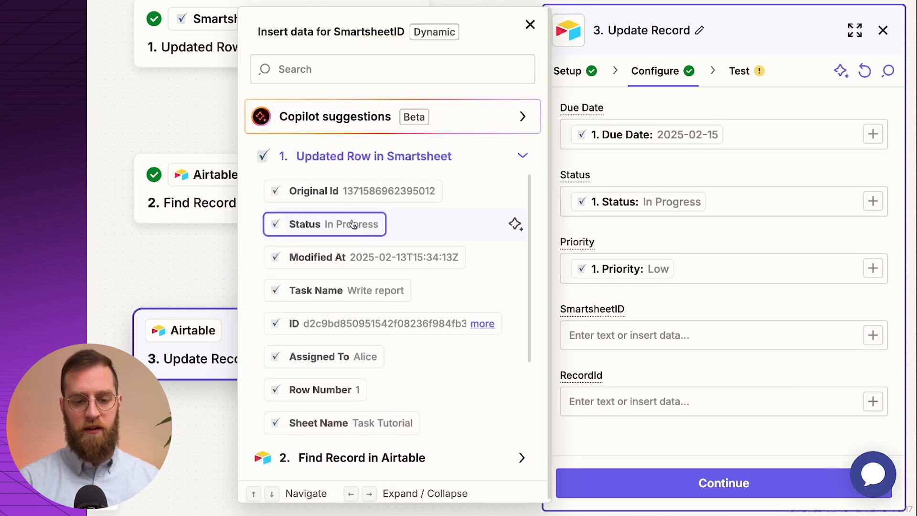
click(334, 191)
click(761, 300)
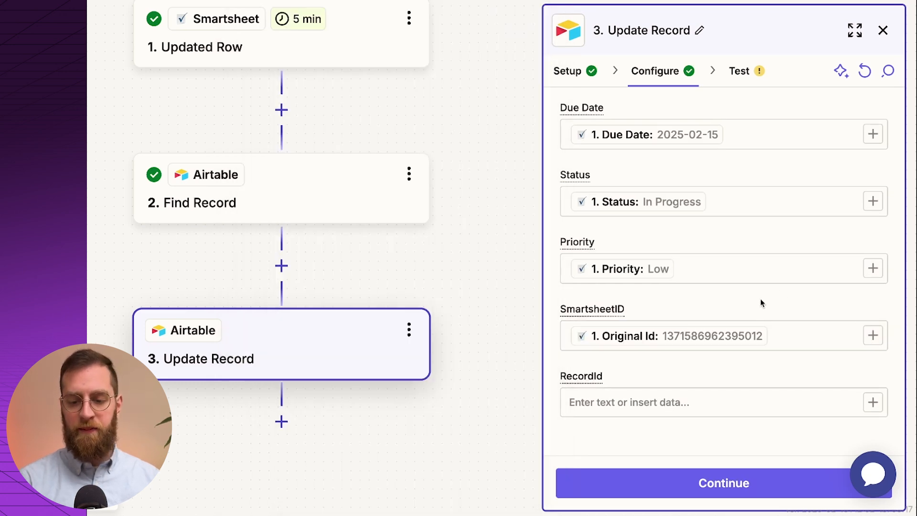
Test the Update Record step and publish the Zap.
click(758, 483)
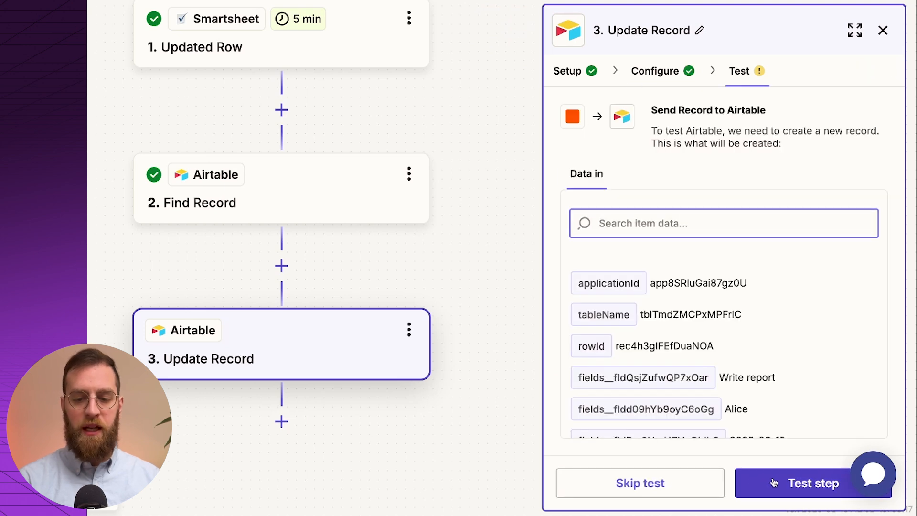
click(773, 482)
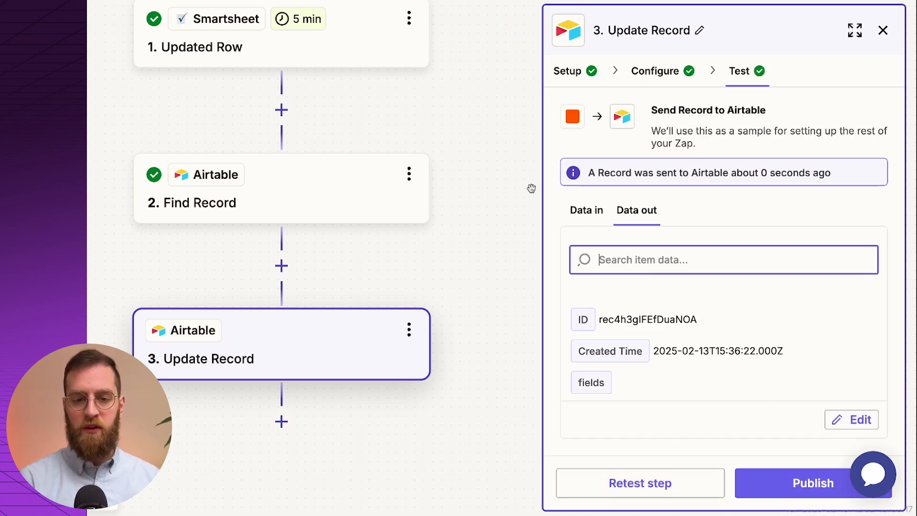
click(810, 486)
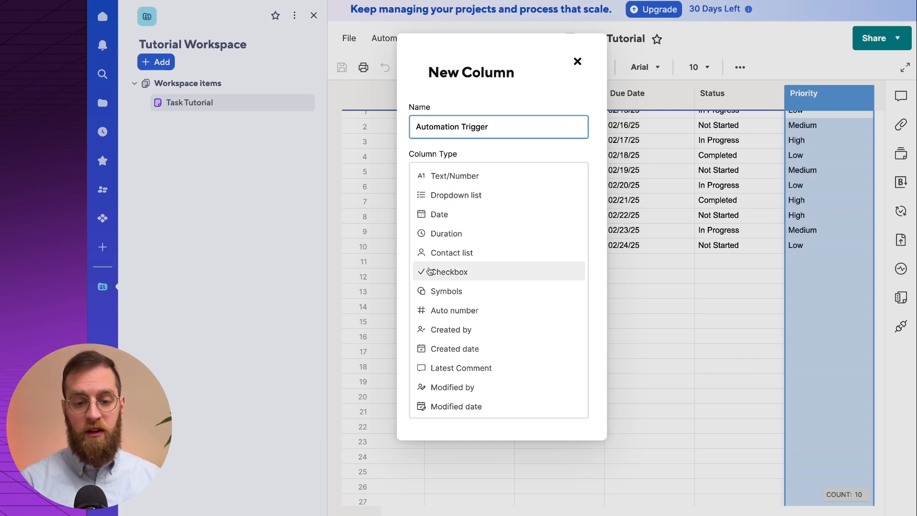
In Smartsheet, add a Checkbox column named Automation Trigger after the Priority column of the Task Tutorial sheet.
click(430, 271)
click(569, 287)
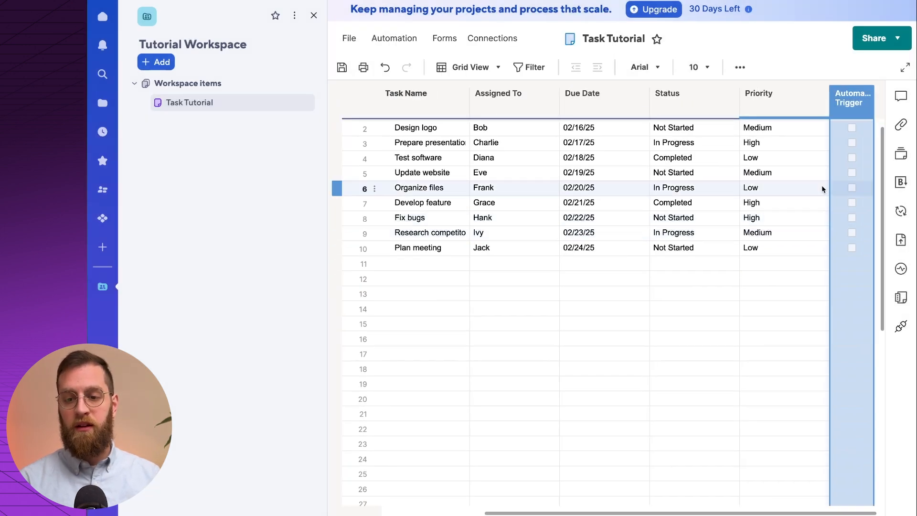
Tick the Automation Trigger checkbox for all ten task rows and save the sheet.
scroll(853, 153, up, 1)
click(856, 140)
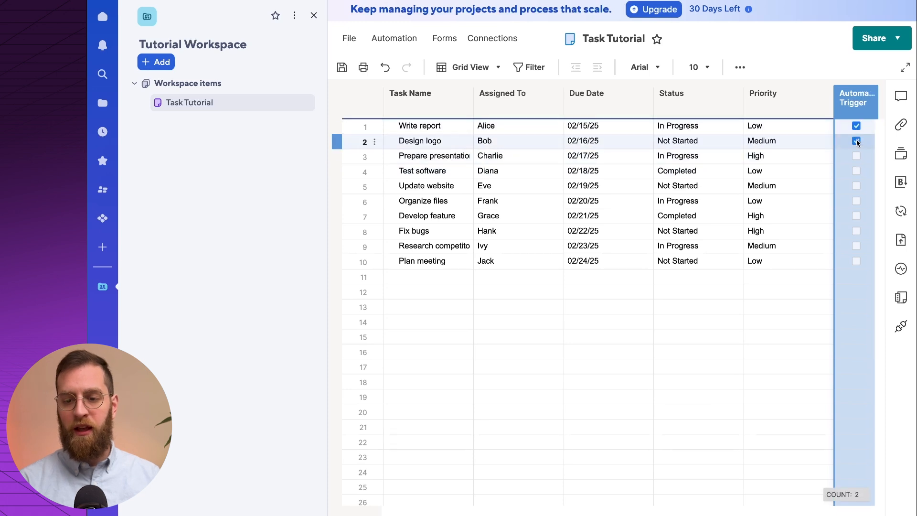
click(856, 171)
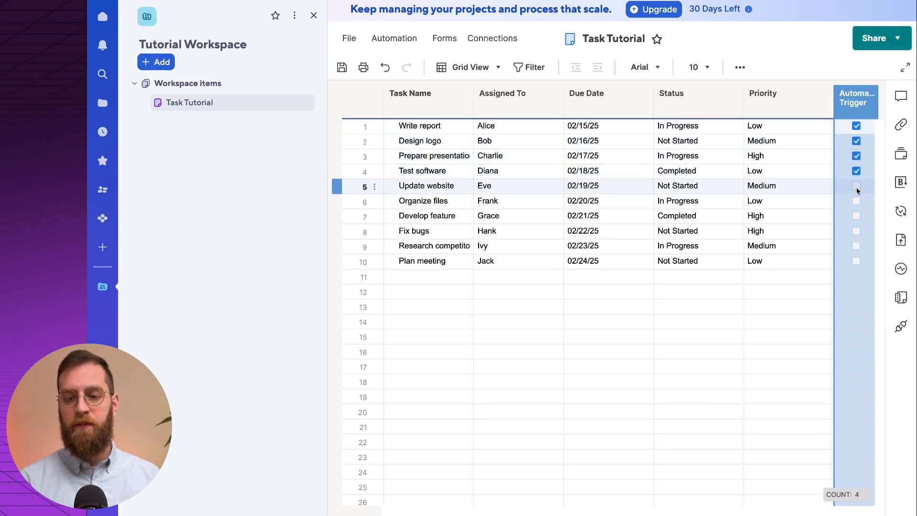
click(856, 185)
click(856, 206)
click(856, 201)
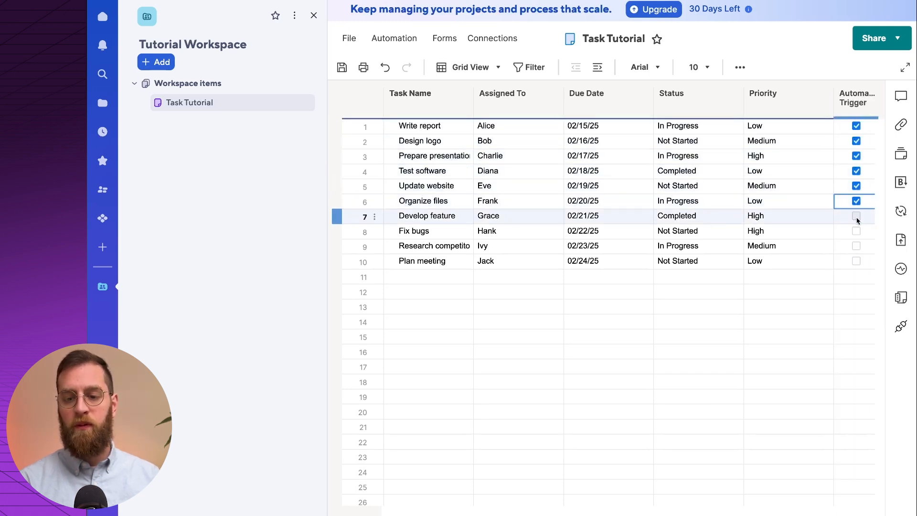
click(856, 231)
click(856, 246)
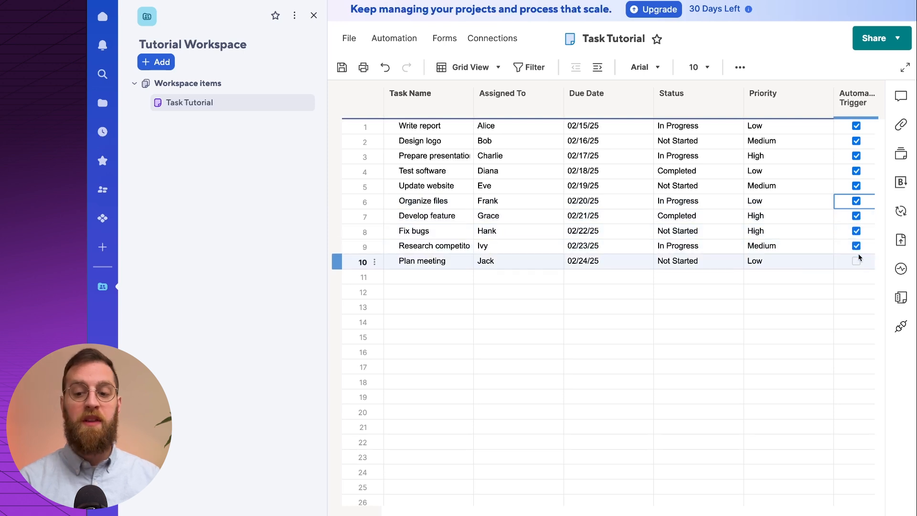
click(856, 262)
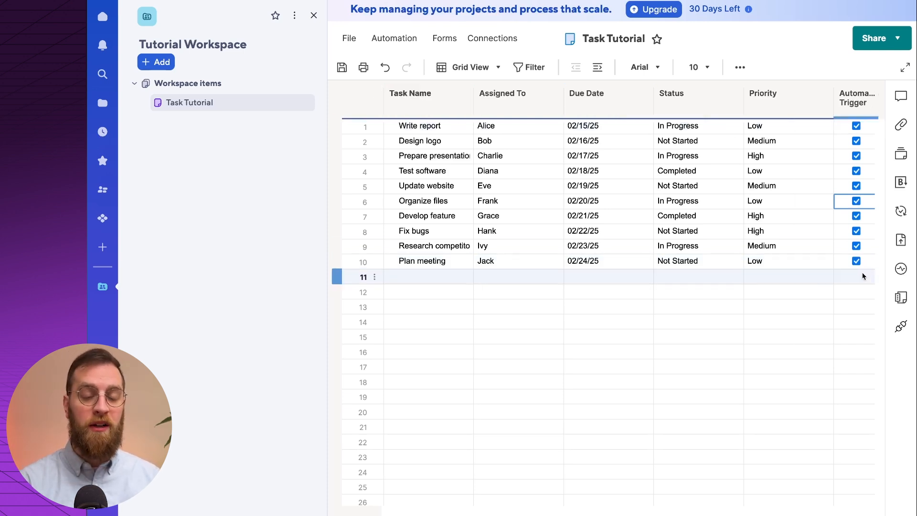
click(342, 68)
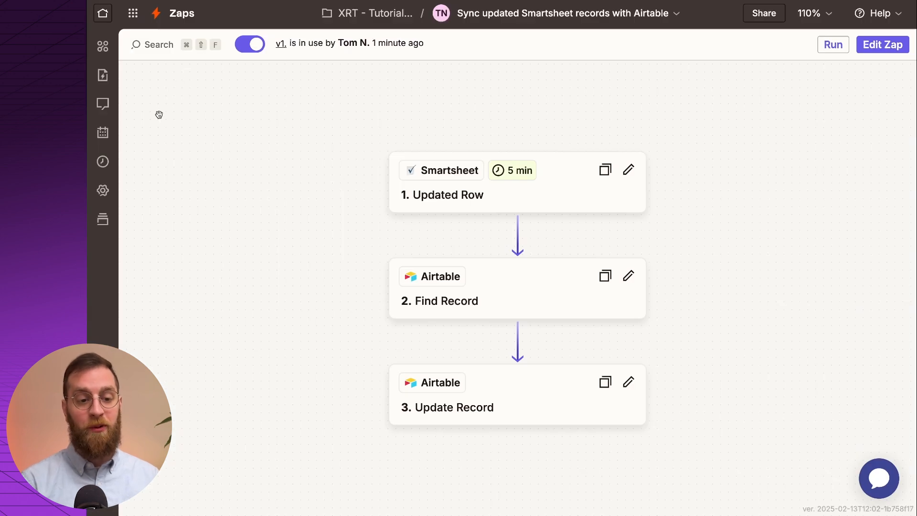
In Zapier, open the published Zap's advanced settings and set the Polling interval to 1 minute.
click(102, 76)
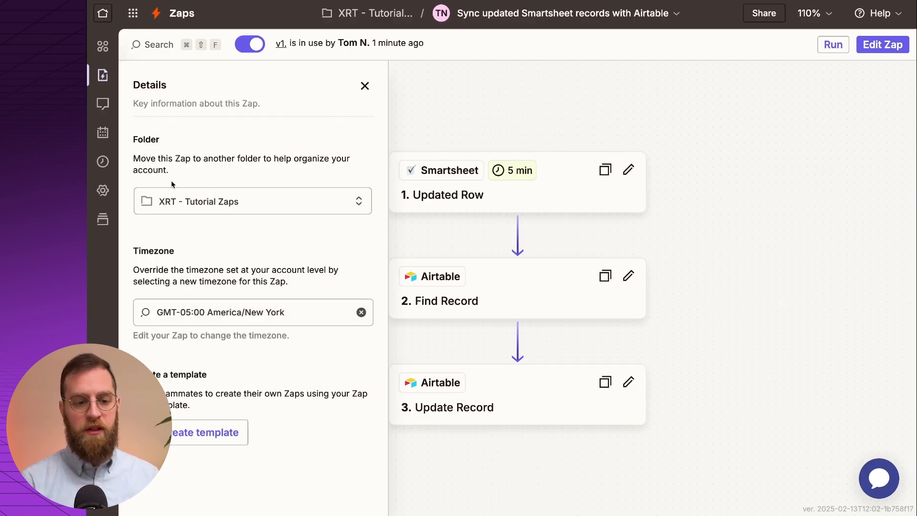
click(103, 220)
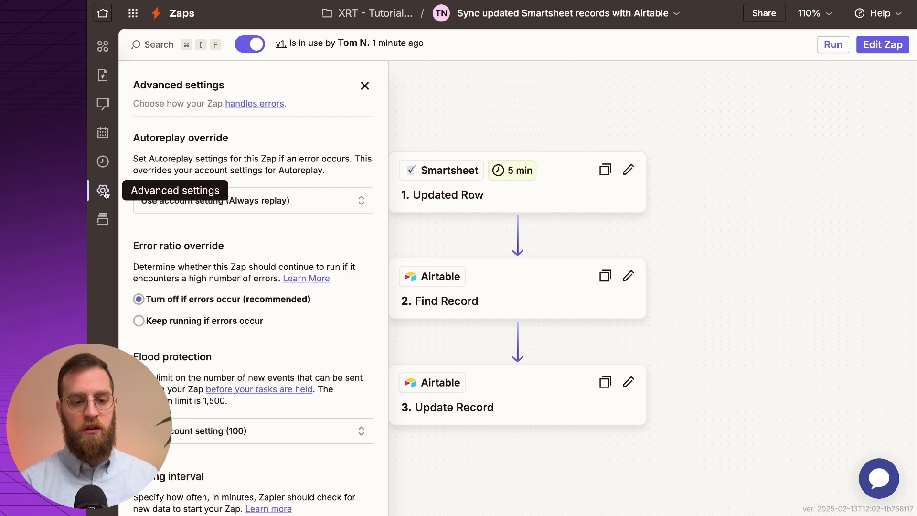
scroll(200, 233, down, 3)
scroll(200, 233, down, 3)
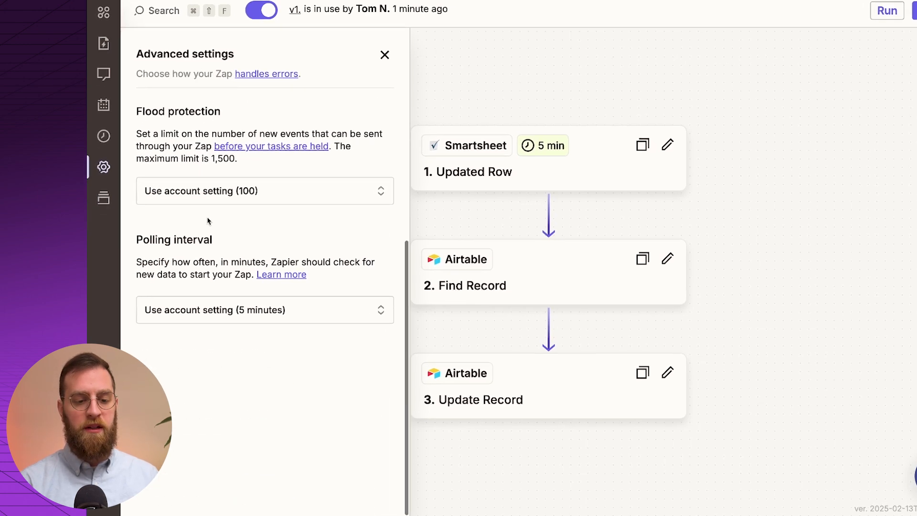
click(195, 326)
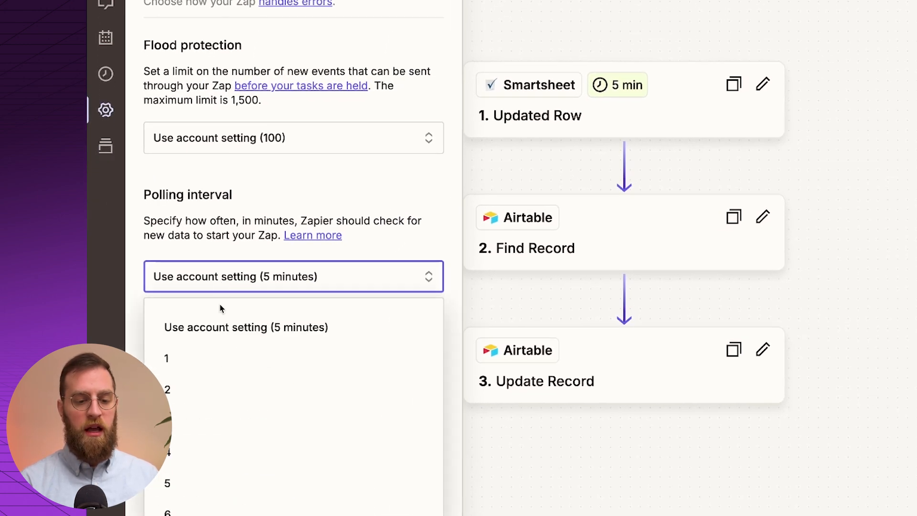
click(208, 362)
scroll(253, 165, up, 1)
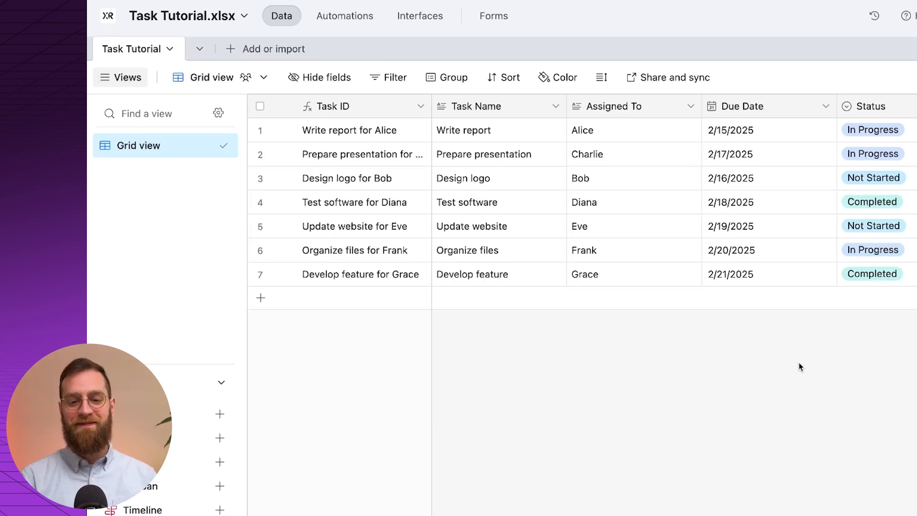
In Airtable, inspect the synced records across all fields of the Task Tutorial table.
scroll(801, 367, right, 5)
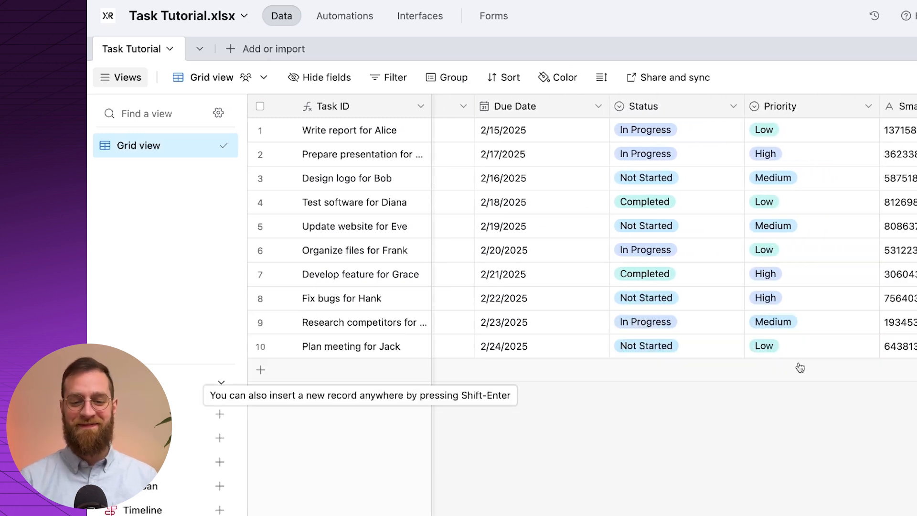
scroll(738, 267, left, 5)
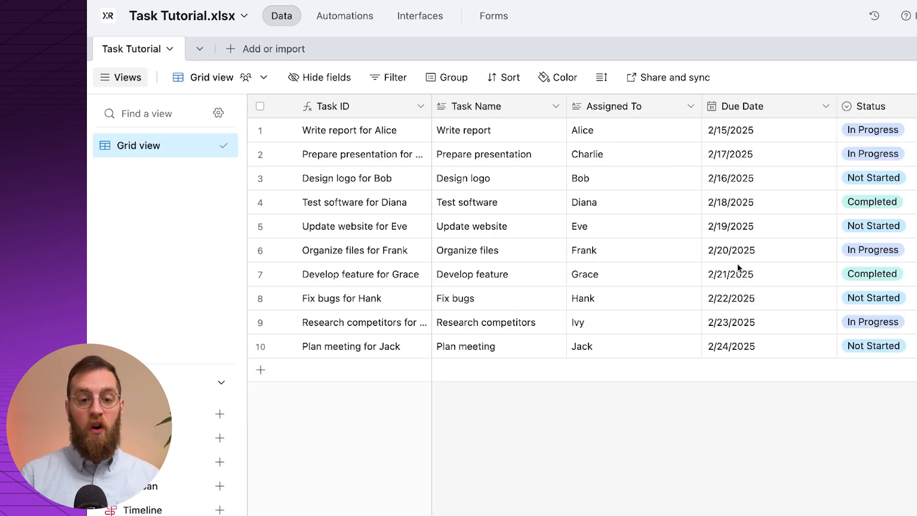
scroll(738, 267, right, 5)
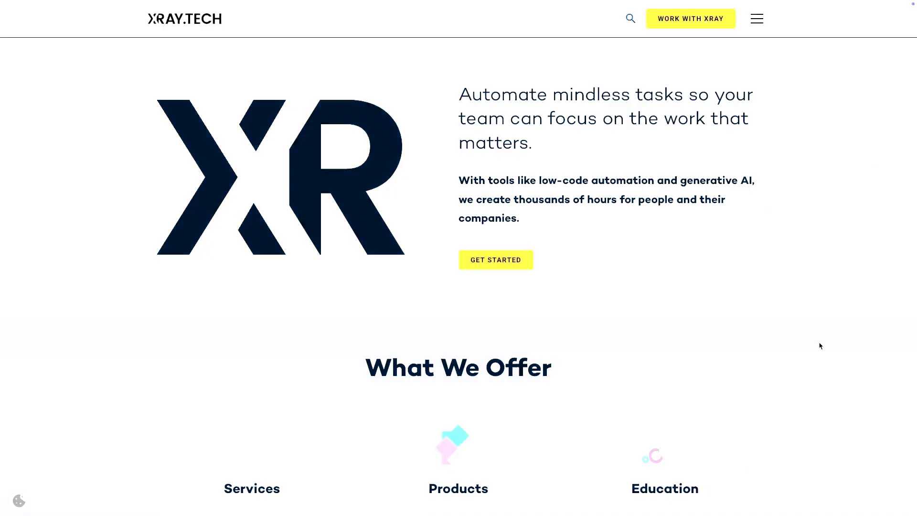
scroll(819, 346, down, 10)
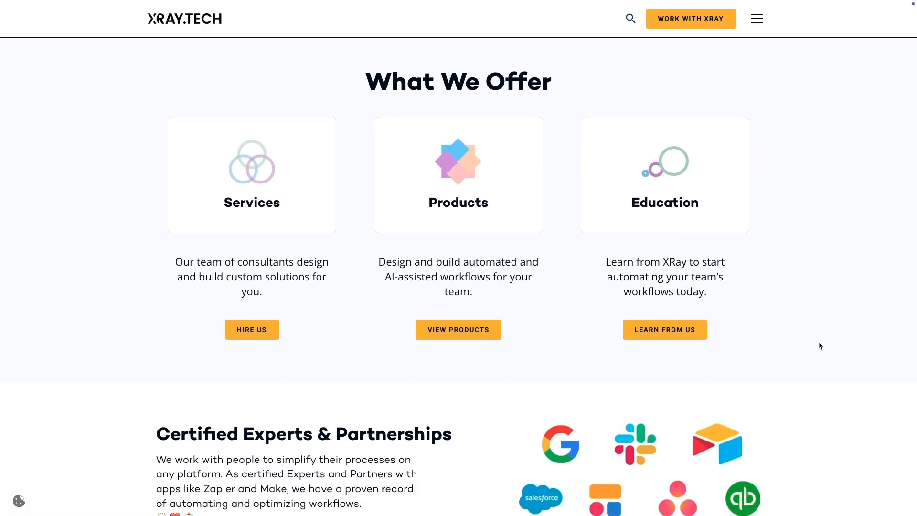
scroll(819, 346, down, 5)
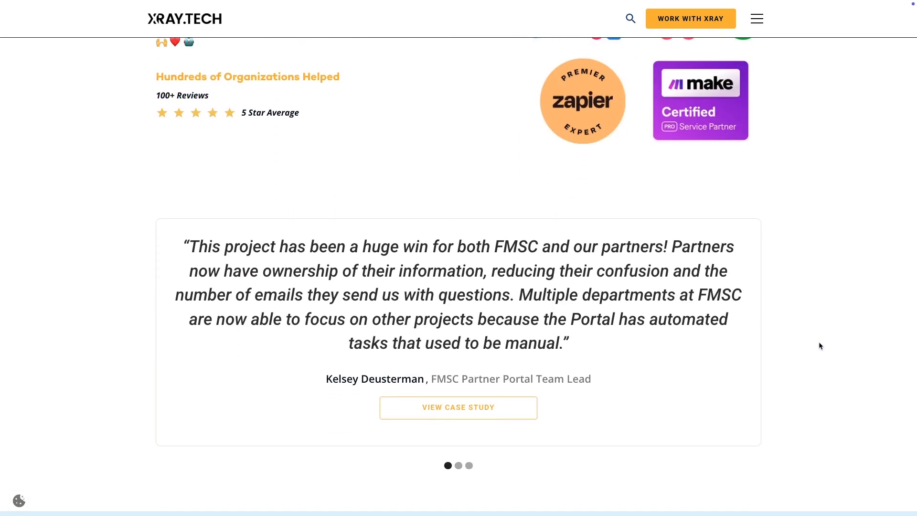
click(533, 356)
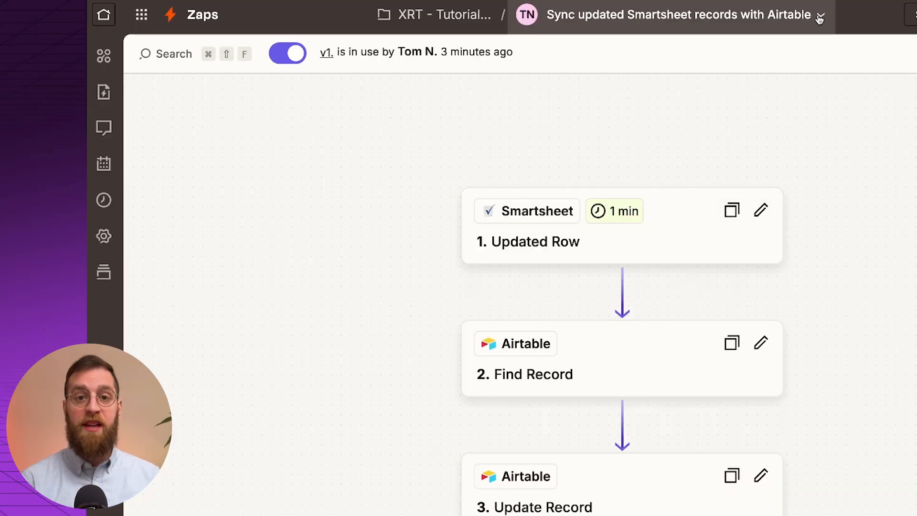
Duplicate the Zap "Sync updated Smartsheet records with Airtable" and change the copy's Smartsheet trigger event to New Row.
click(819, 18)
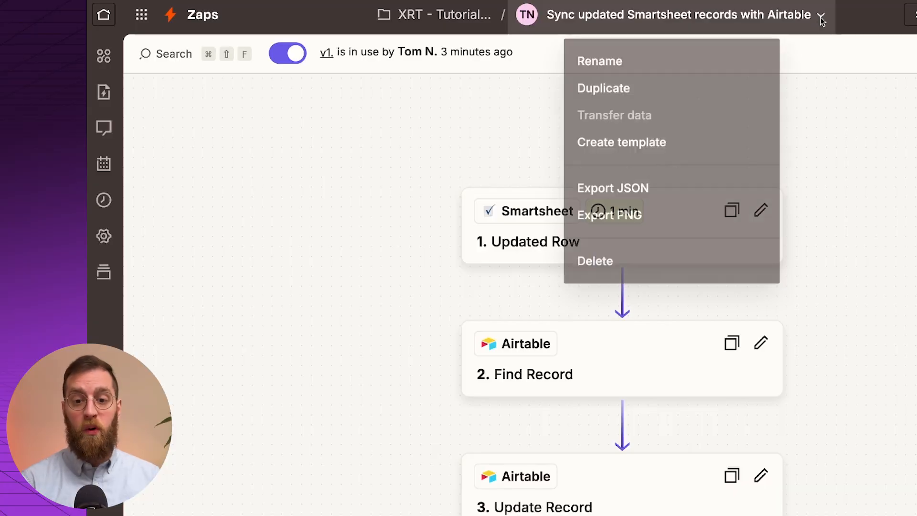
click(666, 87)
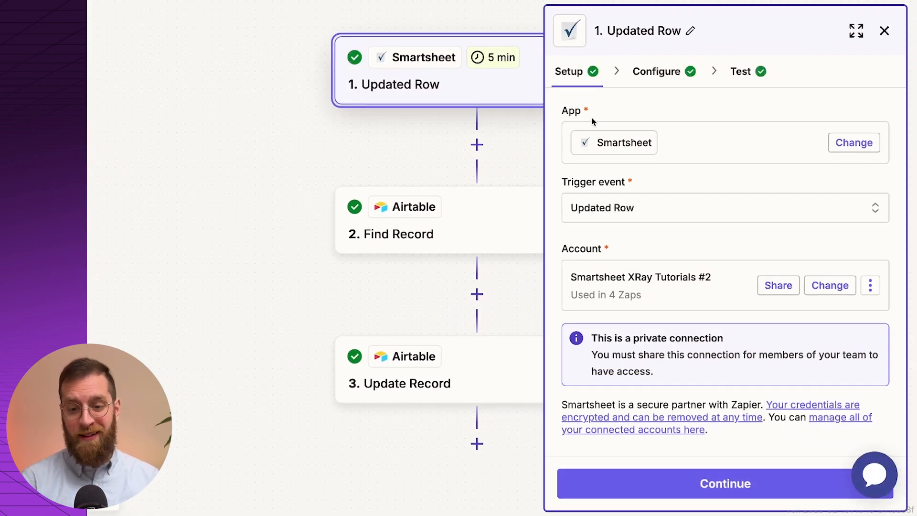
click(635, 206)
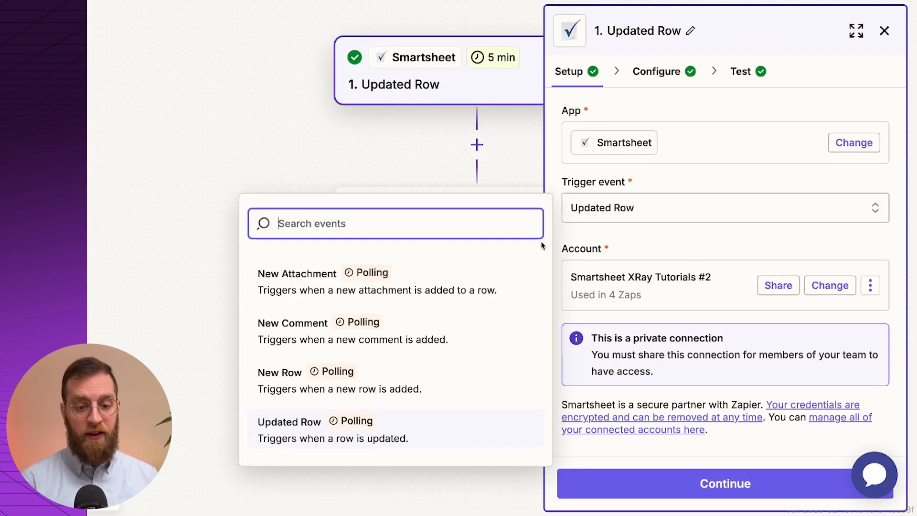
click(382, 387)
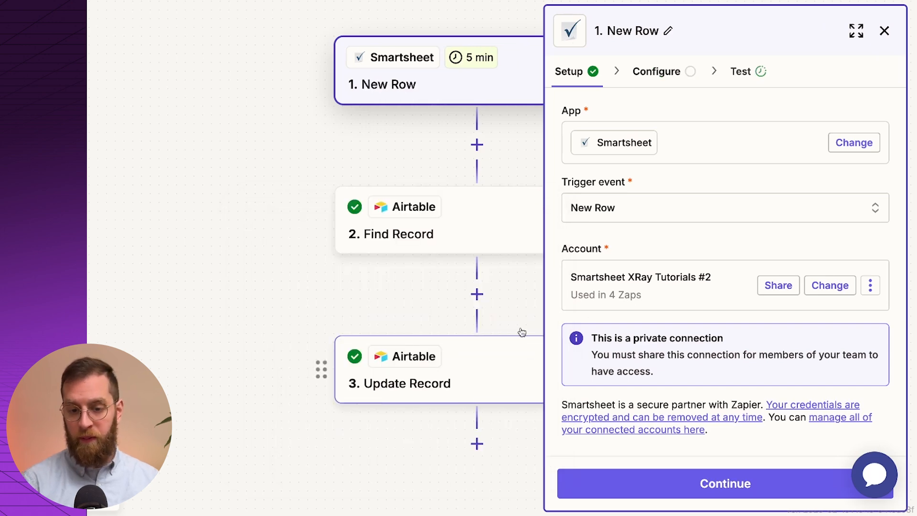
Choose Task Tutorial as the sheet for the New Row trigger.
click(627, 484)
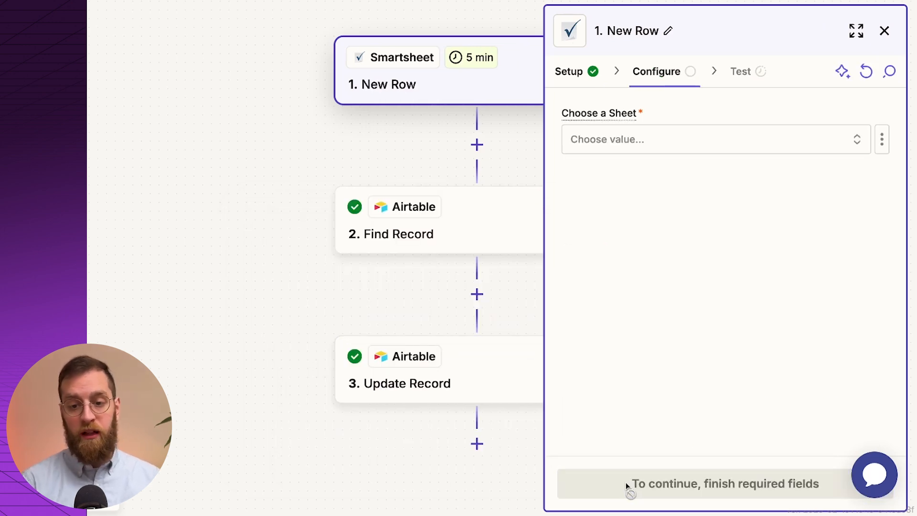
click(606, 147)
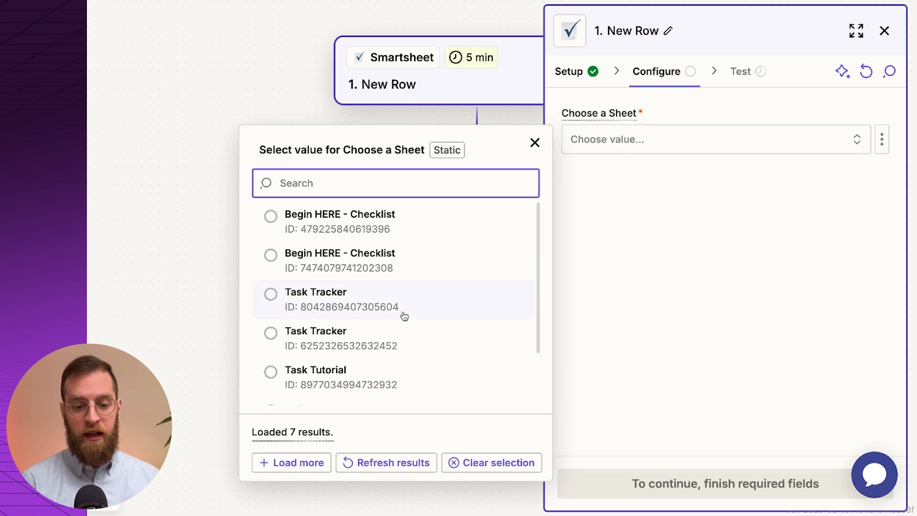
scroll(387, 334, down, 1)
scroll(387, 334, down, 2)
click(326, 312)
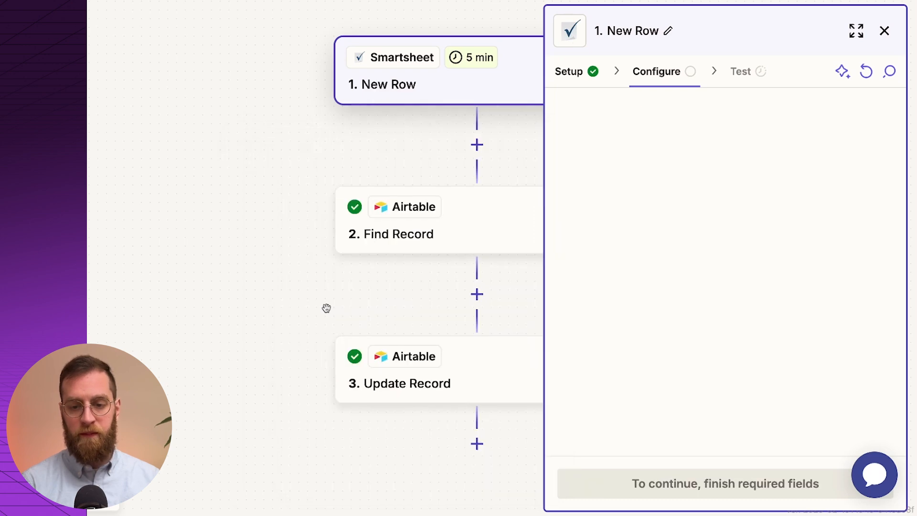
Test the New Row trigger and inspect the field values of the sample record NEW_ROW C.
click(716, 489)
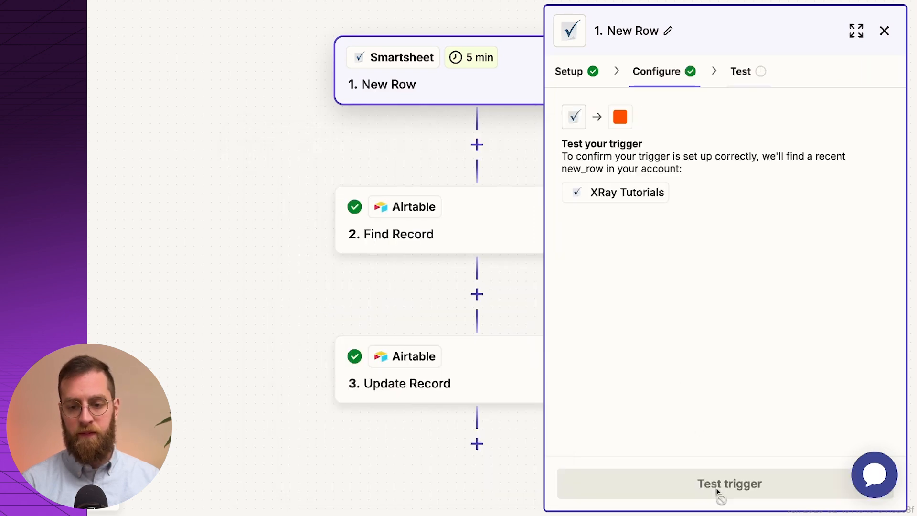
click(716, 489)
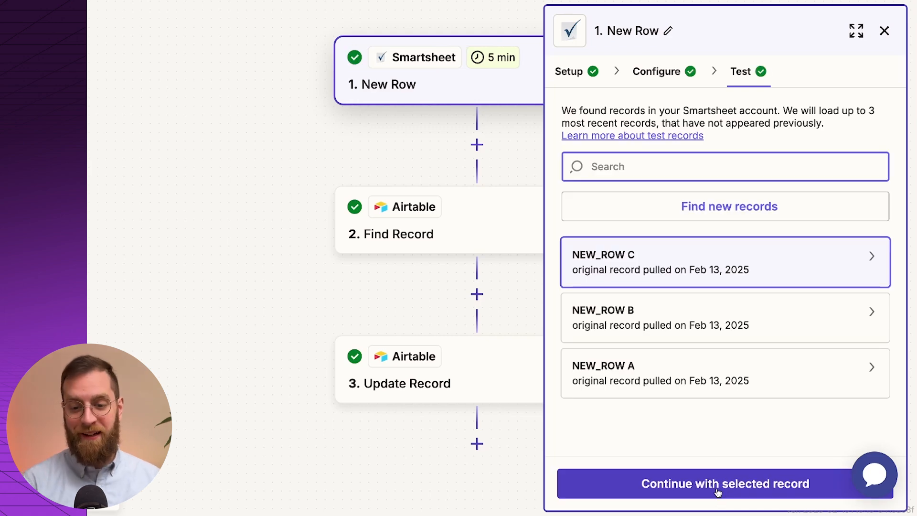
click(674, 271)
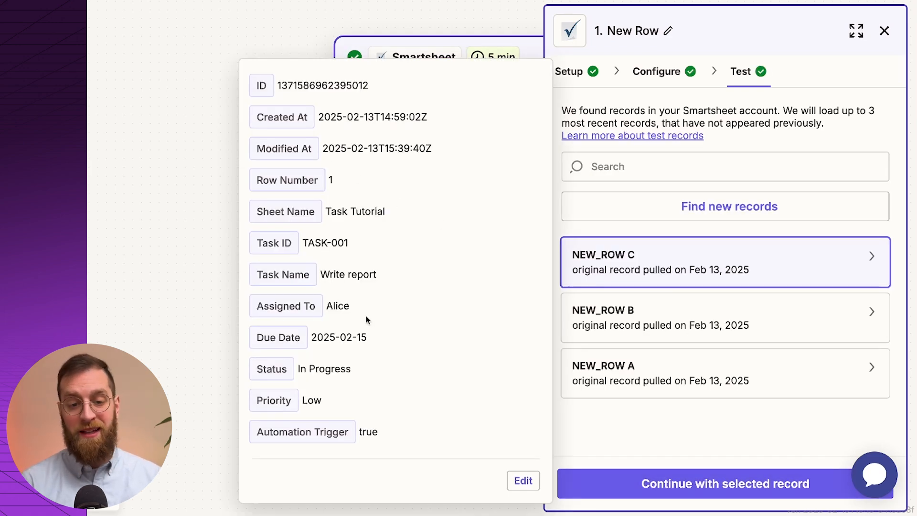
click(224, 211)
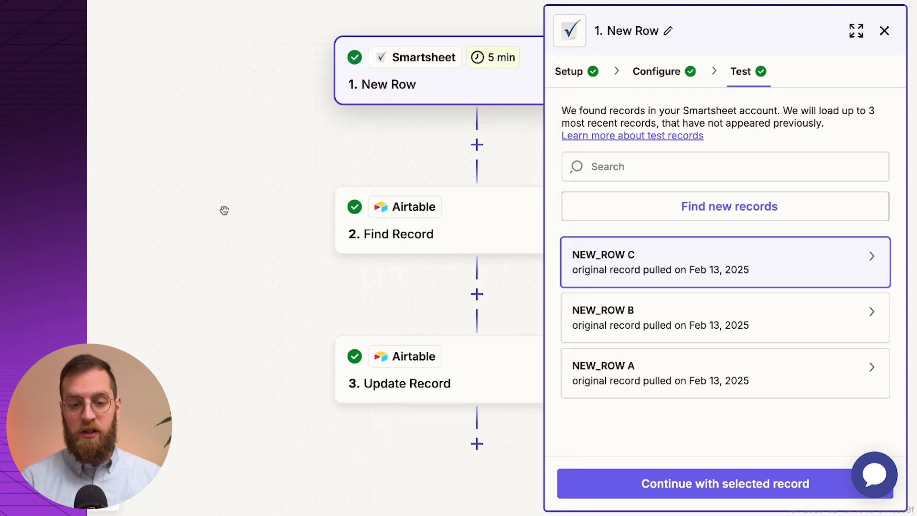
In the Find Record step, replace the Original Id search value with the ID field from the New Row trigger.
click(452, 249)
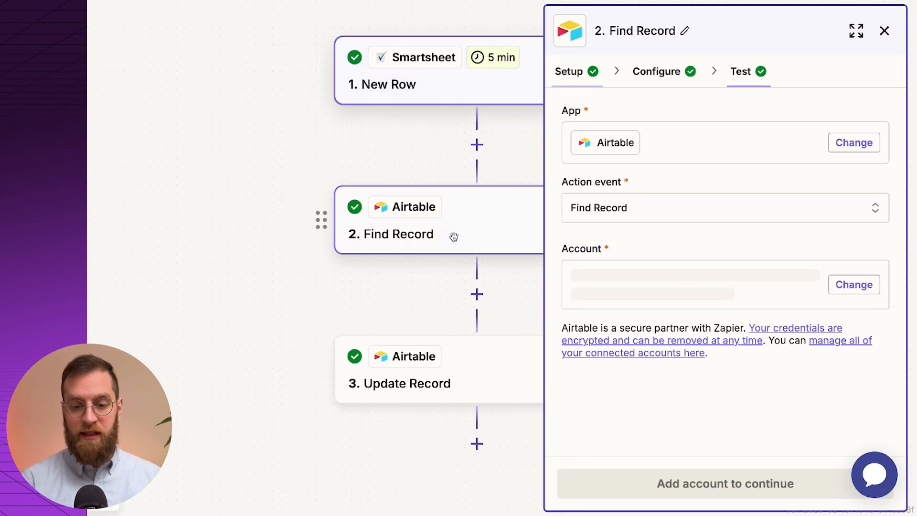
click(654, 79)
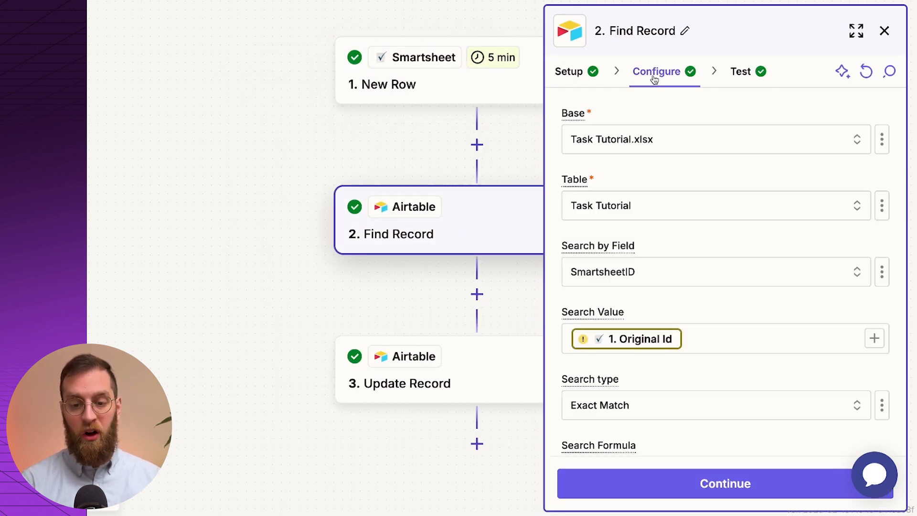
scroll(659, 208, down, 3)
scroll(659, 209, down, 2)
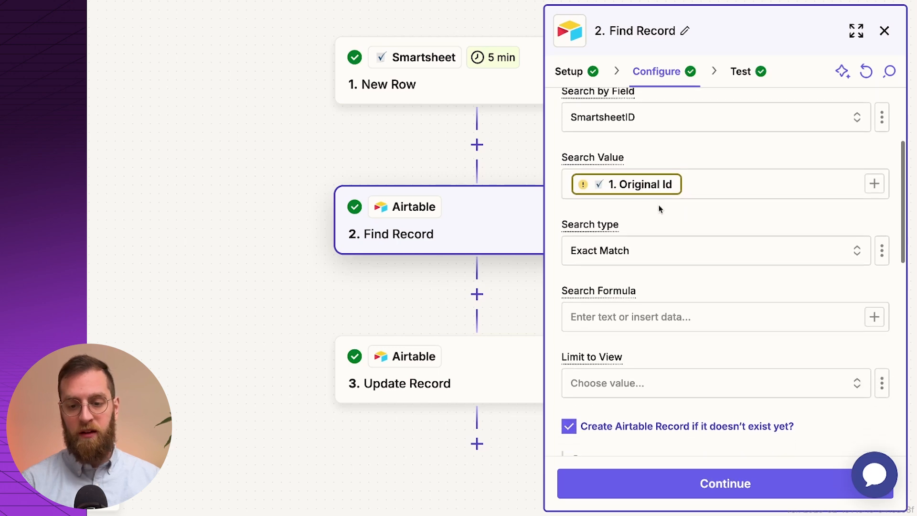
click(701, 177)
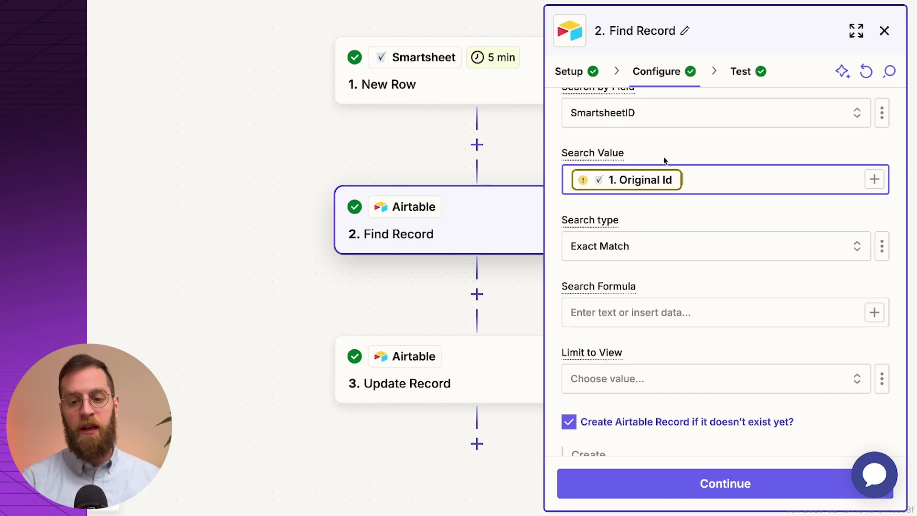
key(BackSpace)
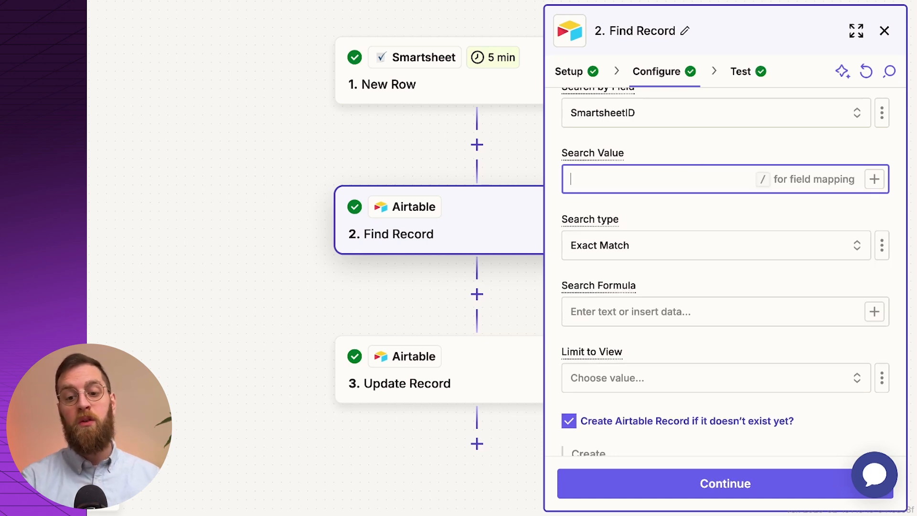
click(874, 179)
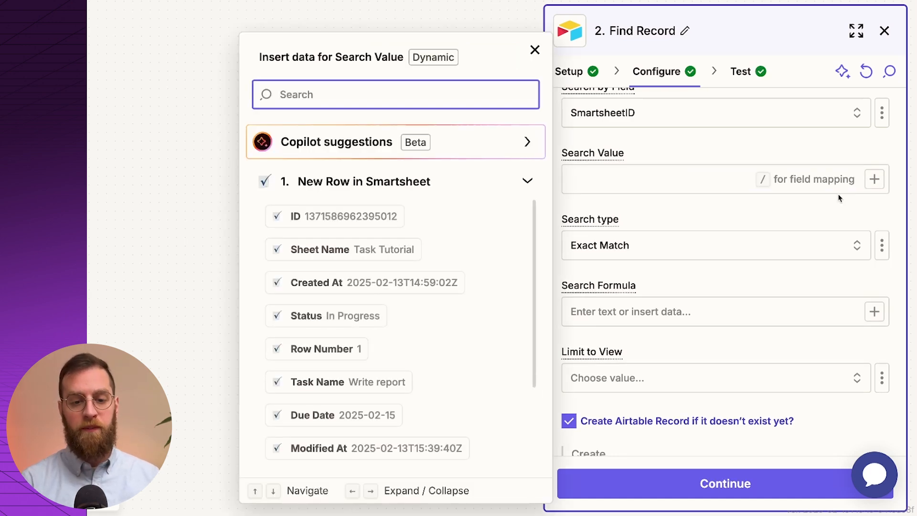
click(353, 223)
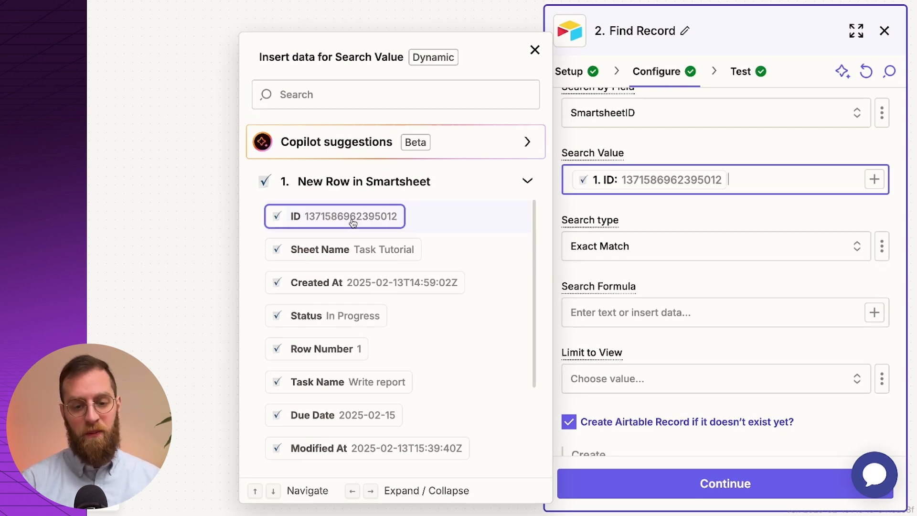
click(536, 50)
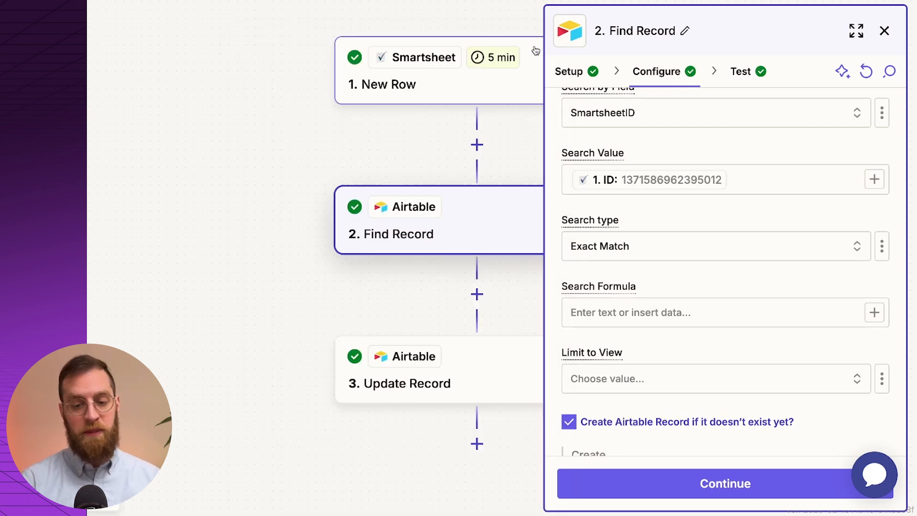
In Find Record's record-creation fields, replace the SmartsheetID mapping with the ID from the New Row trigger.
scroll(592, 199, down, 1)
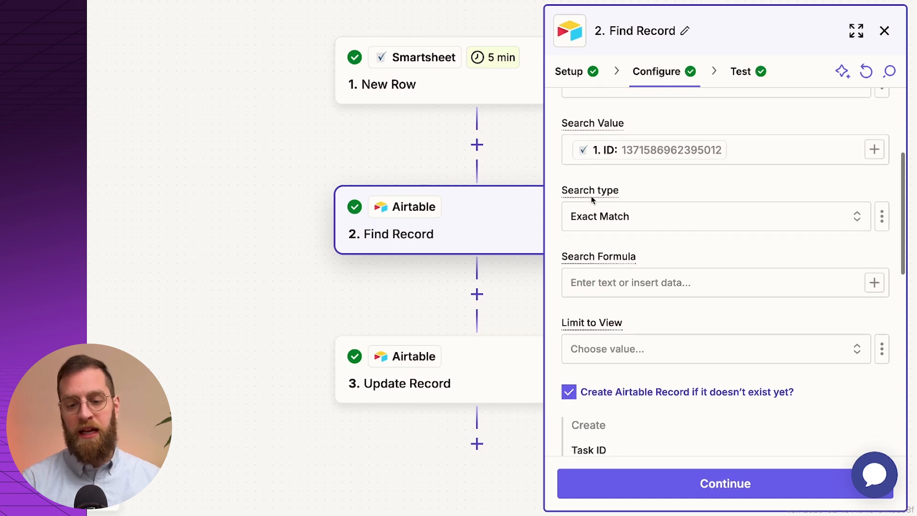
scroll(592, 199, down, 10)
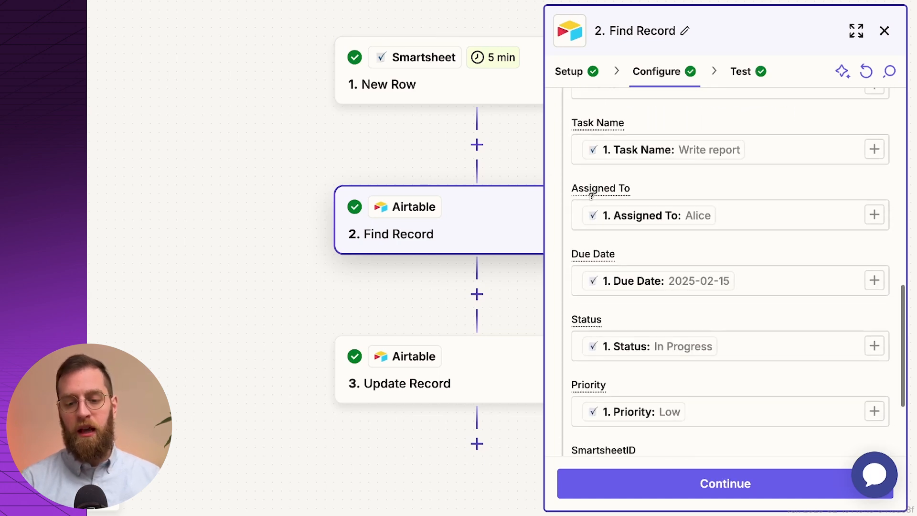
scroll(592, 196, down, 5)
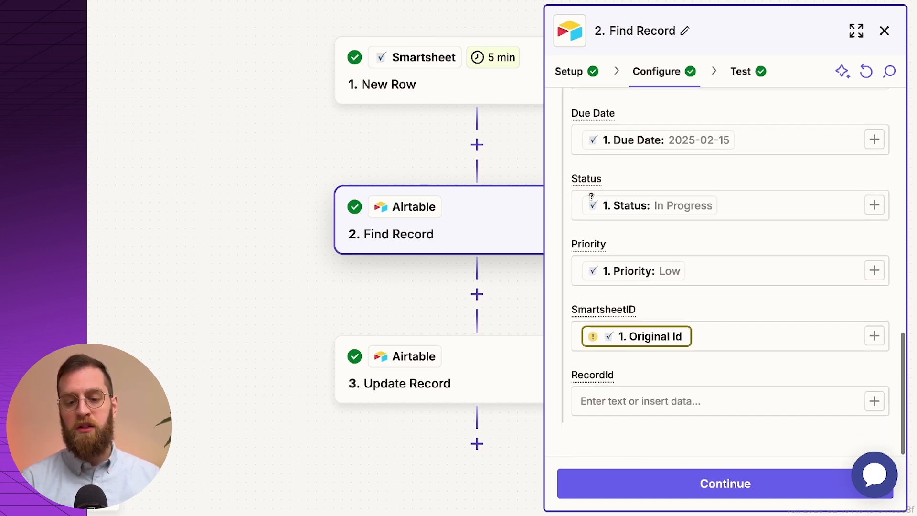
click(727, 341)
key(BackSpace)
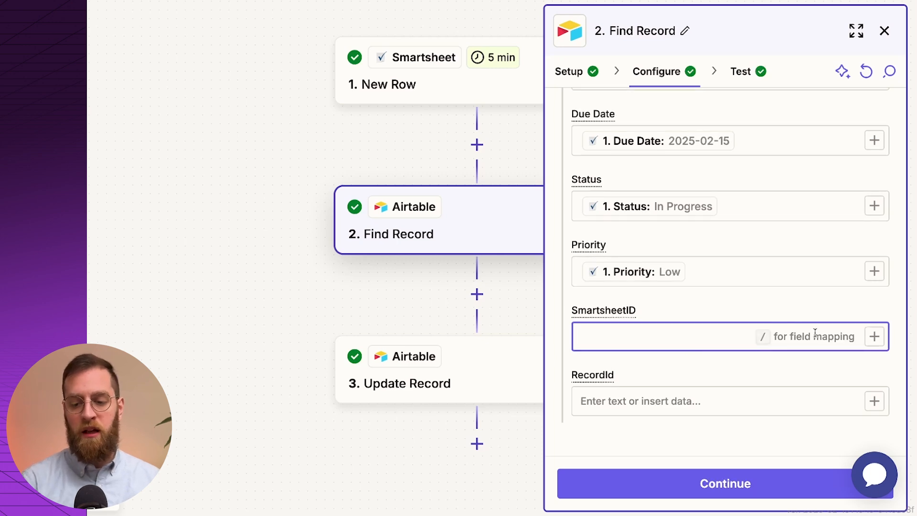
click(874, 337)
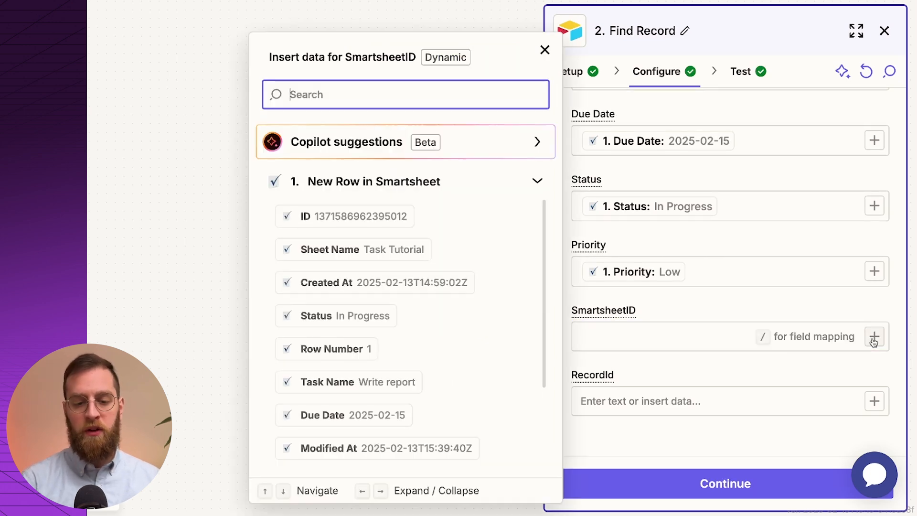
click(362, 216)
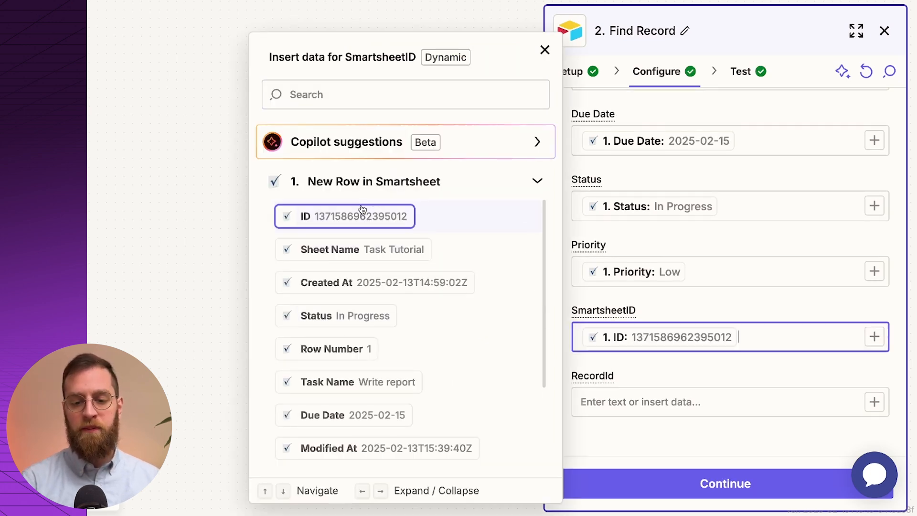
click(545, 51)
In the Update Record step, replace the SmartsheetID mapping with the ID from the New Row trigger.
click(483, 386)
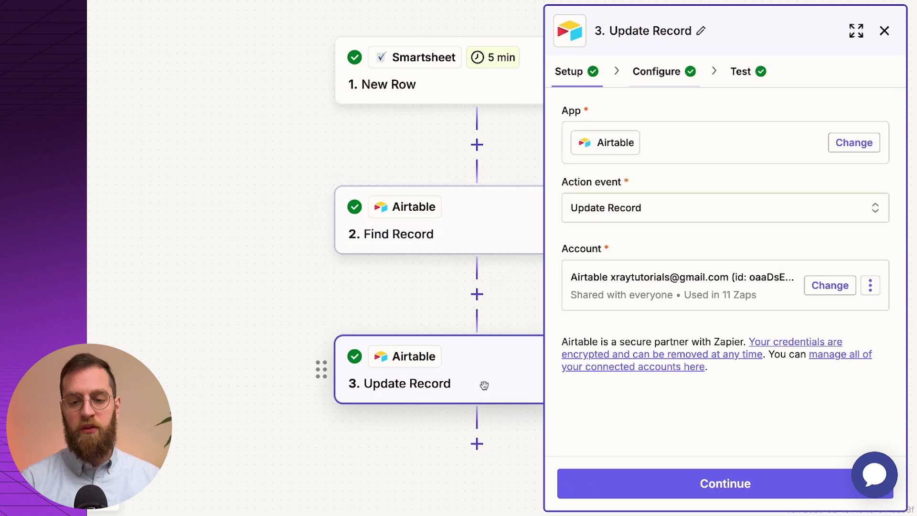
click(656, 72)
scroll(743, 326, down, 10)
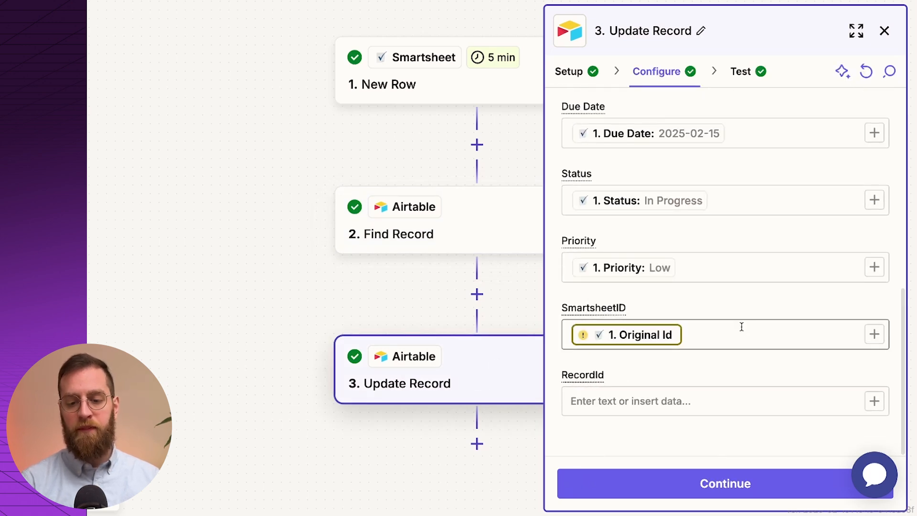
click(714, 334)
key(BackSpace)
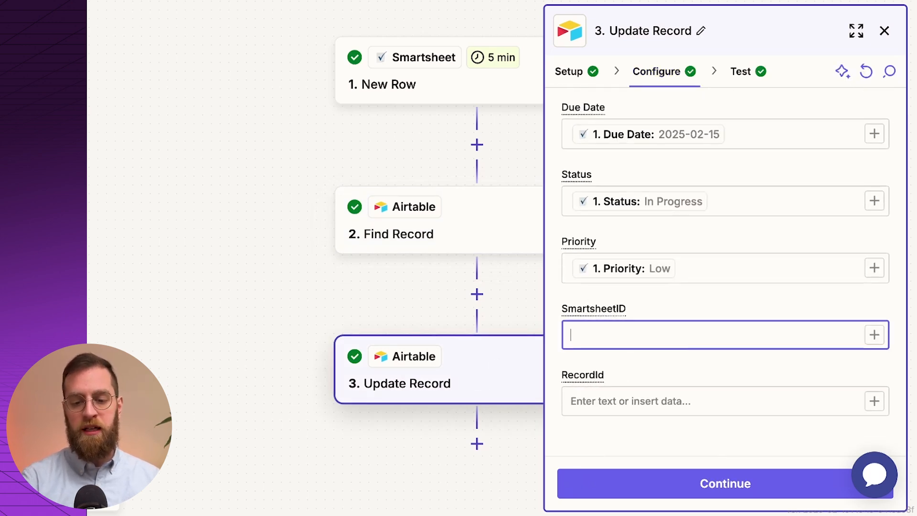
click(866, 333)
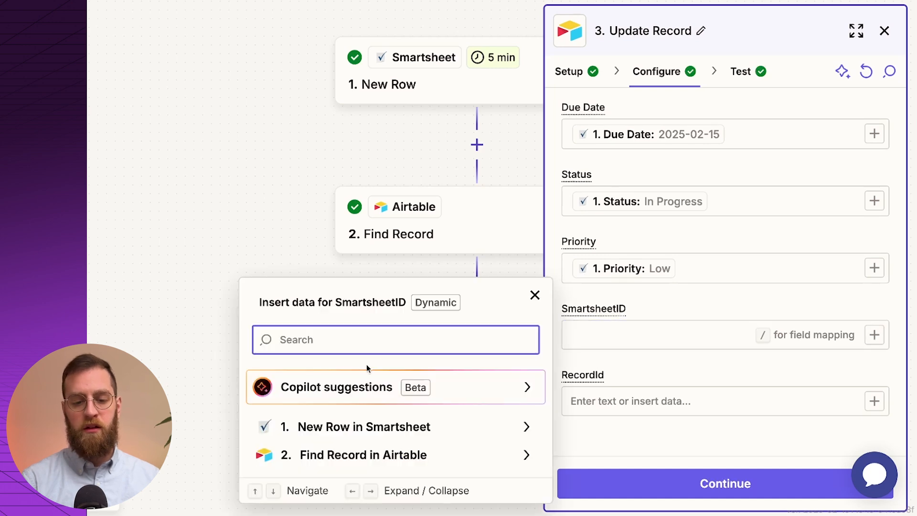
click(340, 431)
click(334, 198)
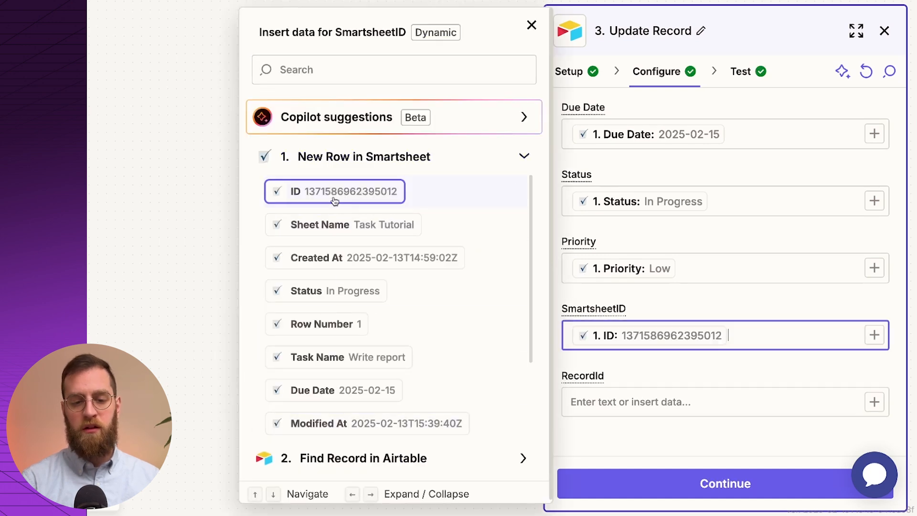
click(783, 42)
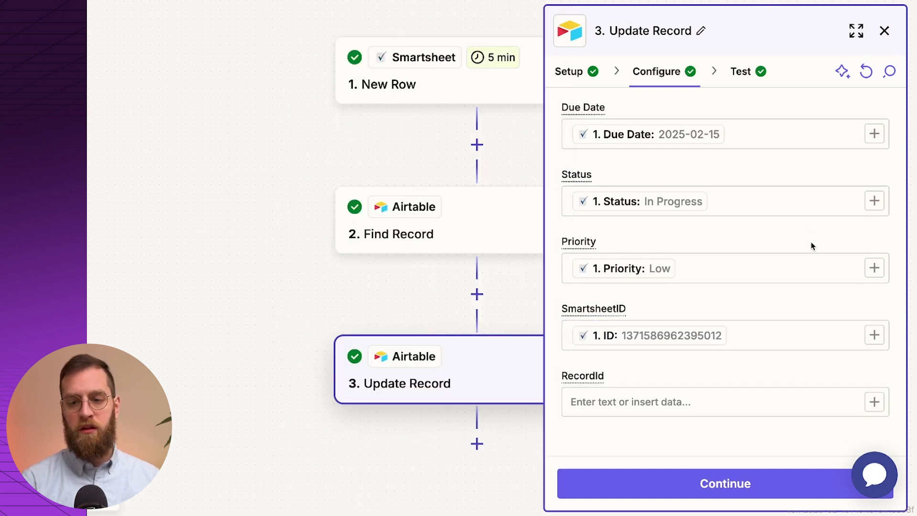
Publish the copied Zap and dismiss the publishing notice.
click(884, 44)
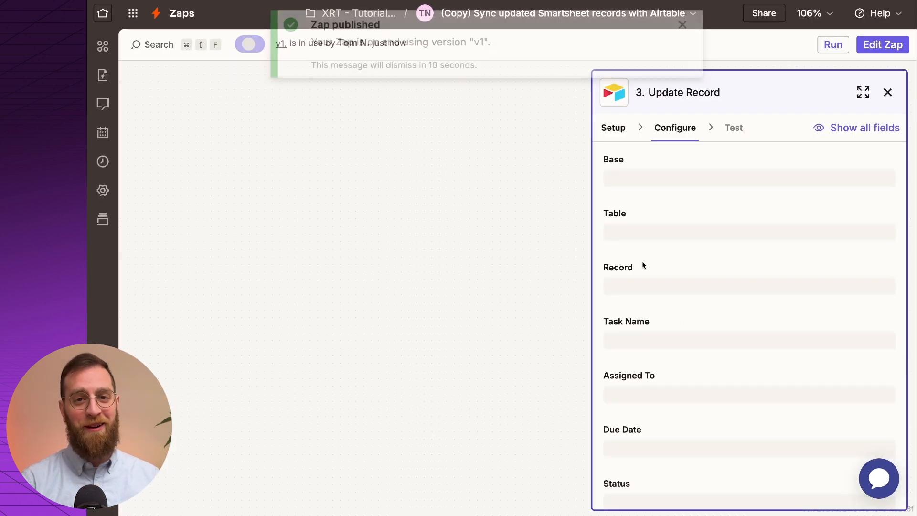
click(682, 35)
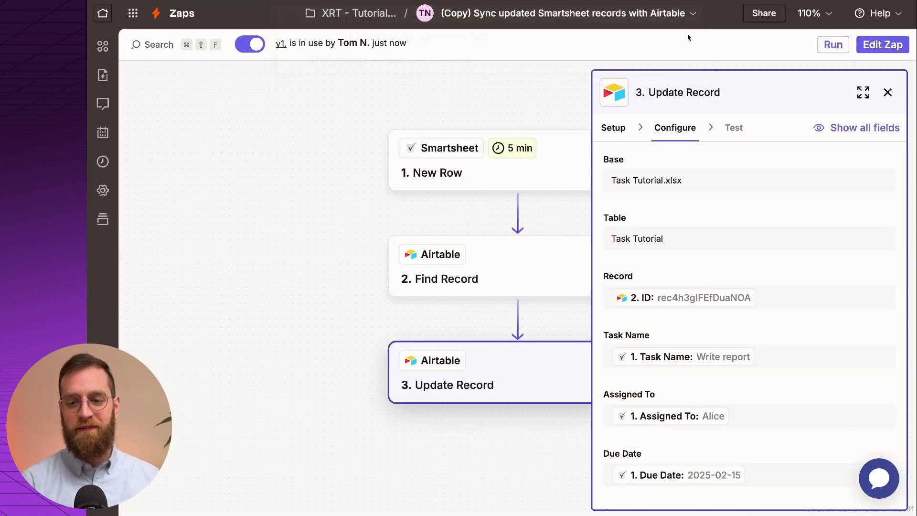
Set the published Zap's polling interval to 1 minute in its advanced settings.
click(888, 93)
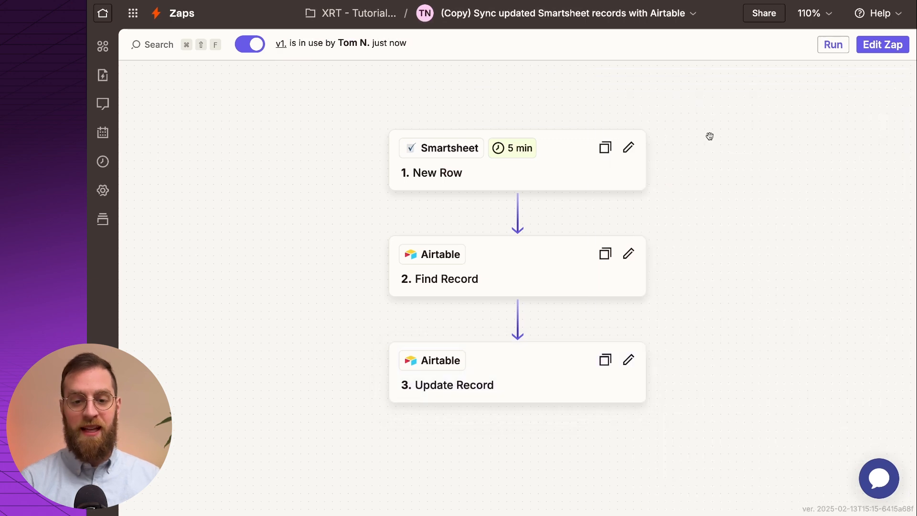
click(104, 190)
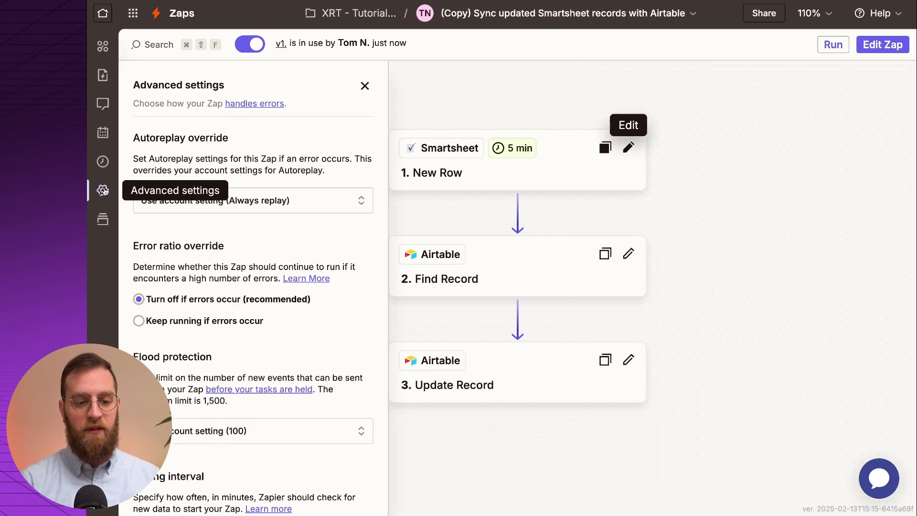
scroll(208, 419, down, 4)
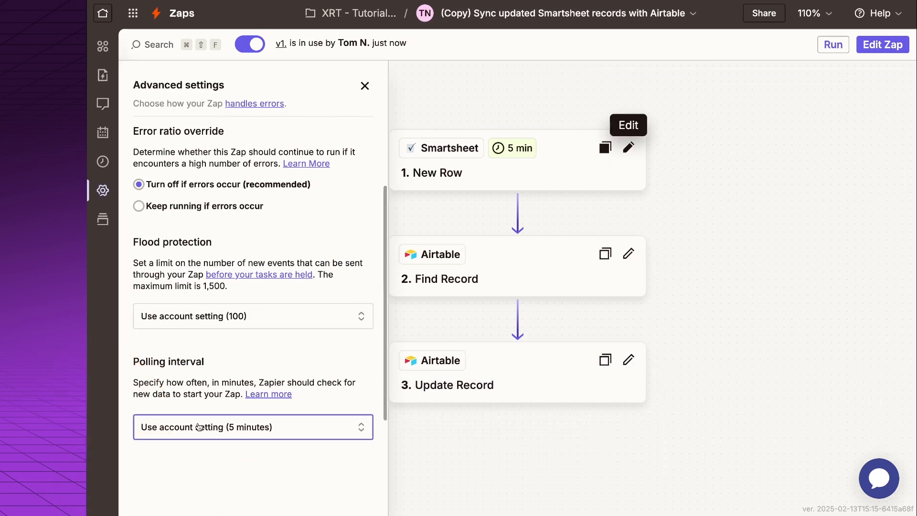
click(198, 426)
click(175, 492)
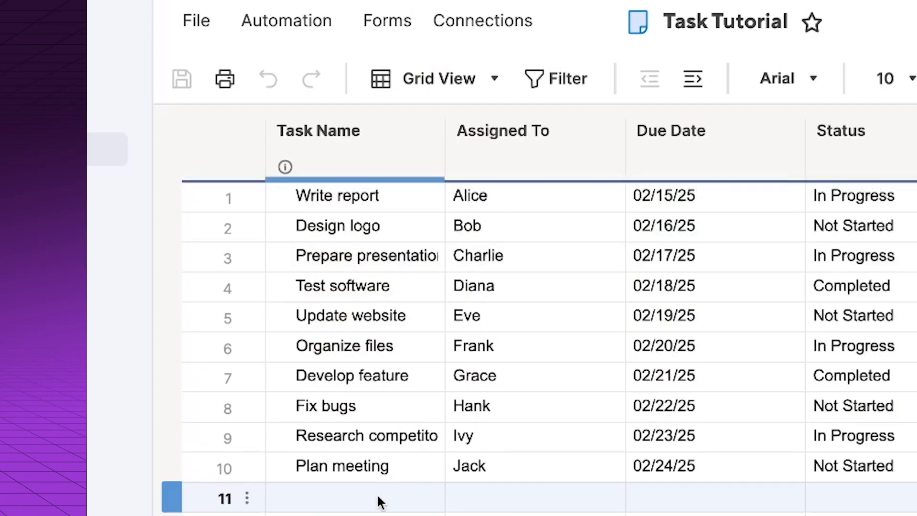
In Smartsheet, add and save row 11 with task "New Test Task", an assignee's name, due date 02/14/25, status In Progress and priority High.
click(378, 498)
text(New Test Task)
key(Tab)
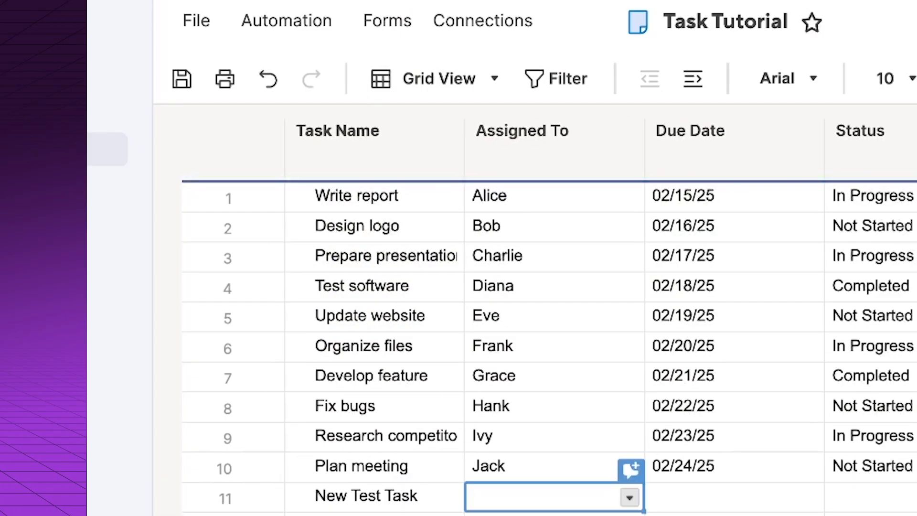
text(Matt)
key(Tab)
text(02/14/25)
key(Tab)
text(In Progress)
key(Tab)
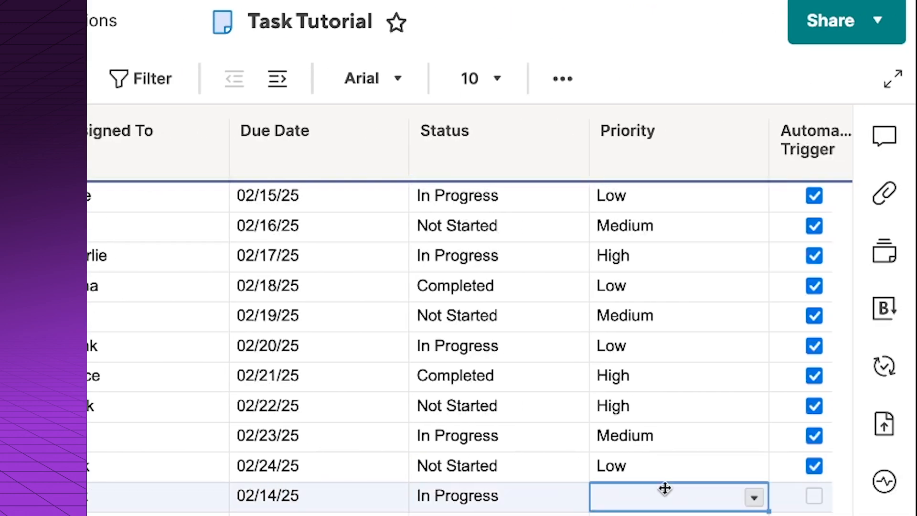
text(High)
scroll(225, 352, left, 10)
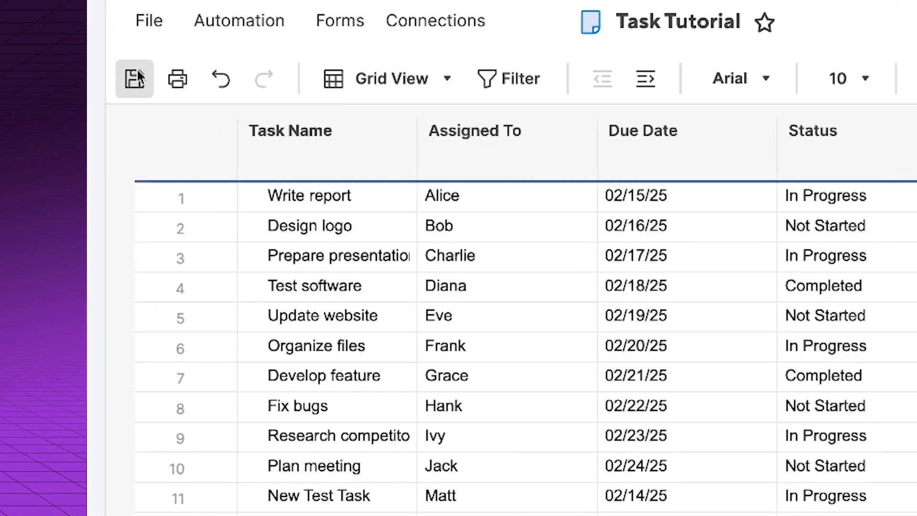
click(132, 70)
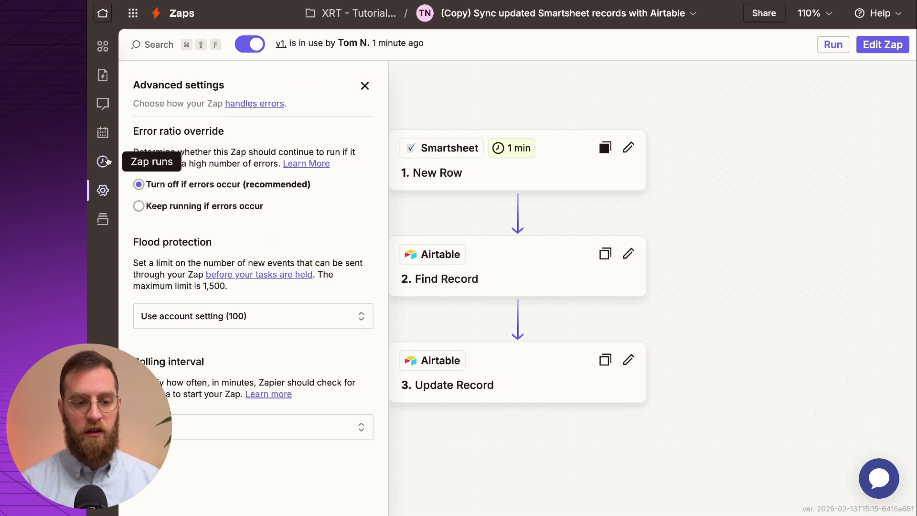
Switch back to Zapier and refresh the Zap's run log to check for a run triggered by the new row.
click(103, 161)
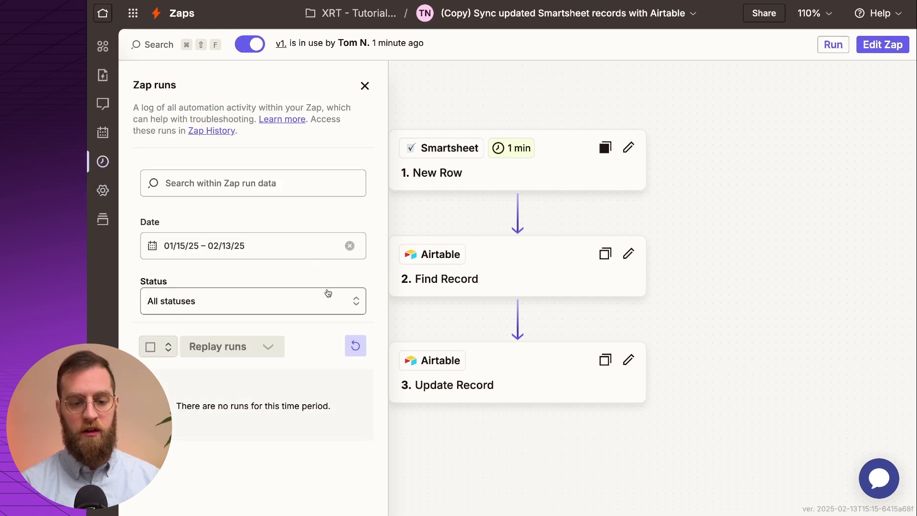
click(355, 346)
scroll(359, 346, down, 2)
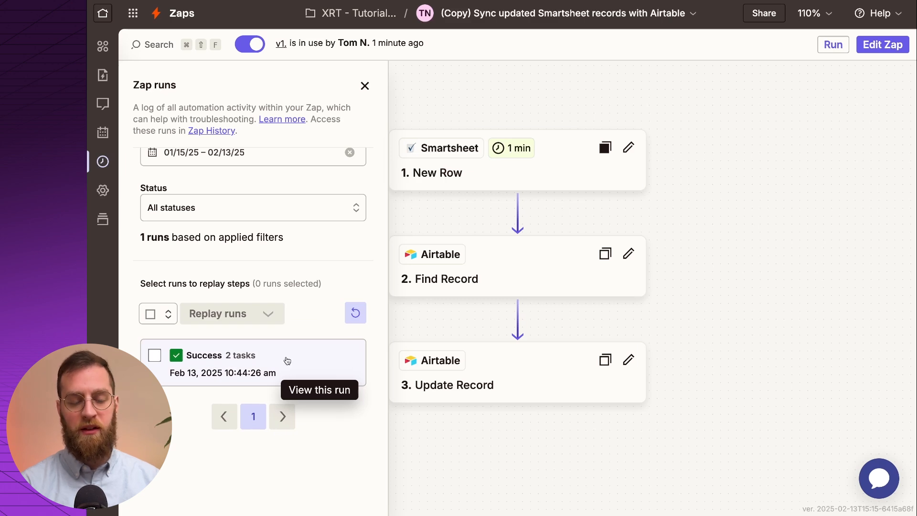
Rename the copied Zap as "New Smartsheet record Send to Airtable" and dismiss the auto-save notice.
click(474, 19)
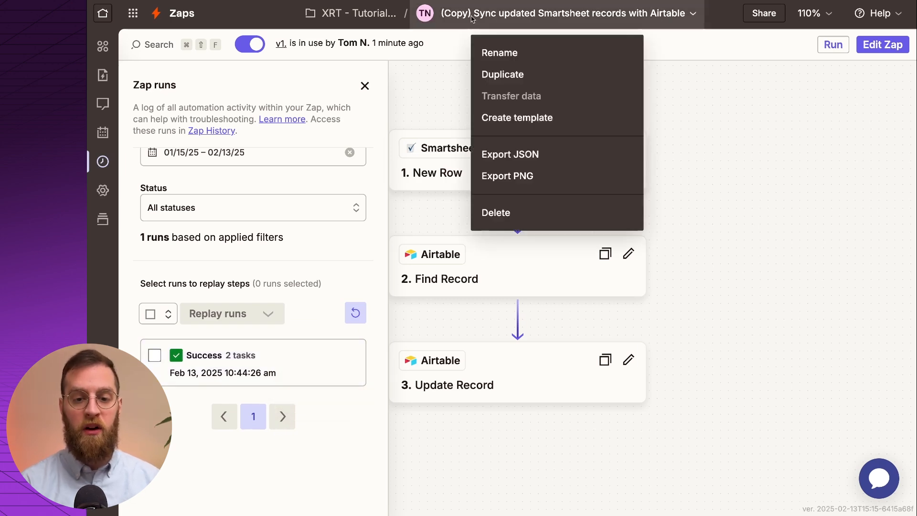
click(500, 53)
text(New Smartsheet records with Airtable)
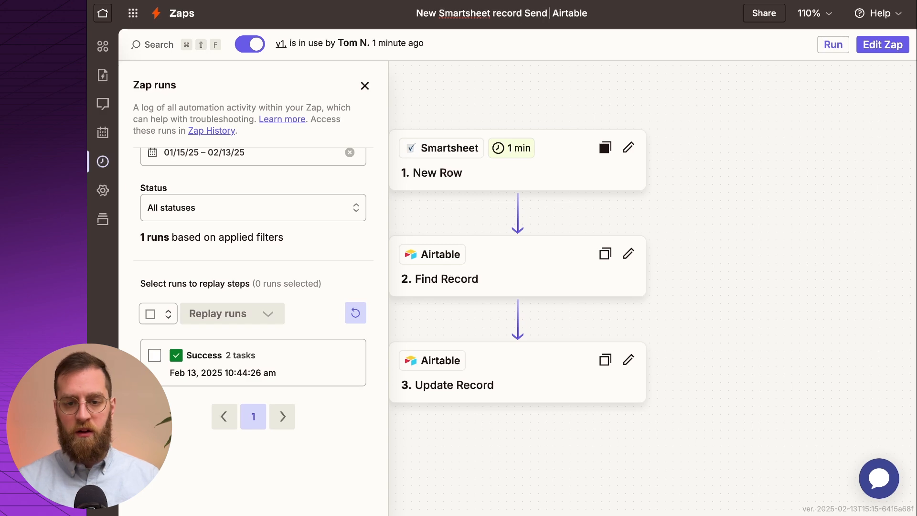
text(to)
key(BackSpace)
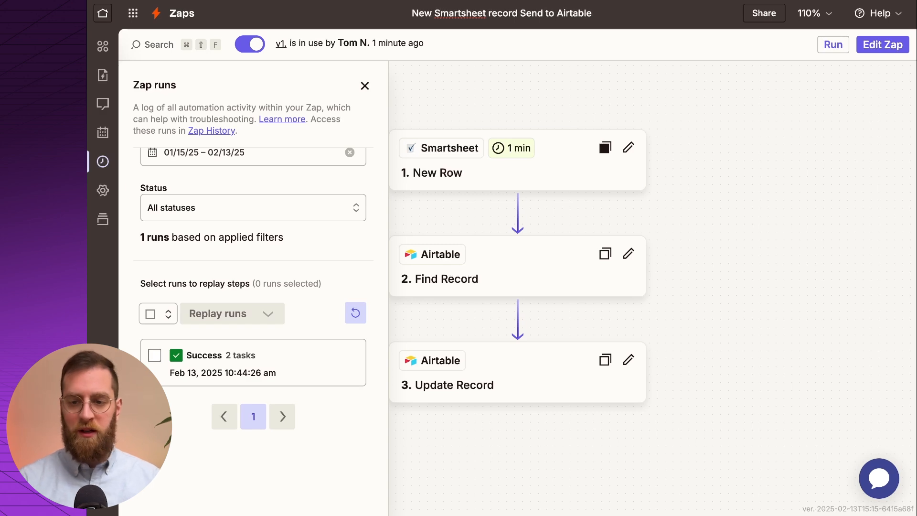
click(681, 114)
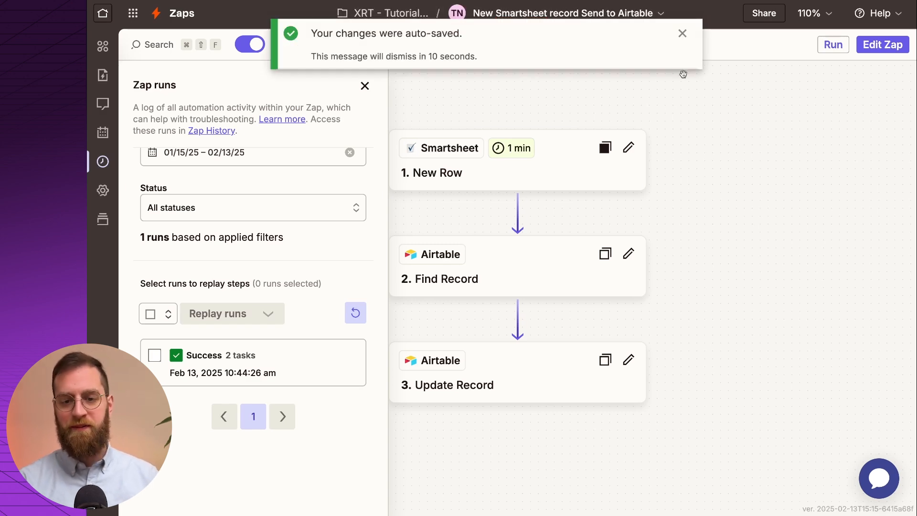
click(683, 32)
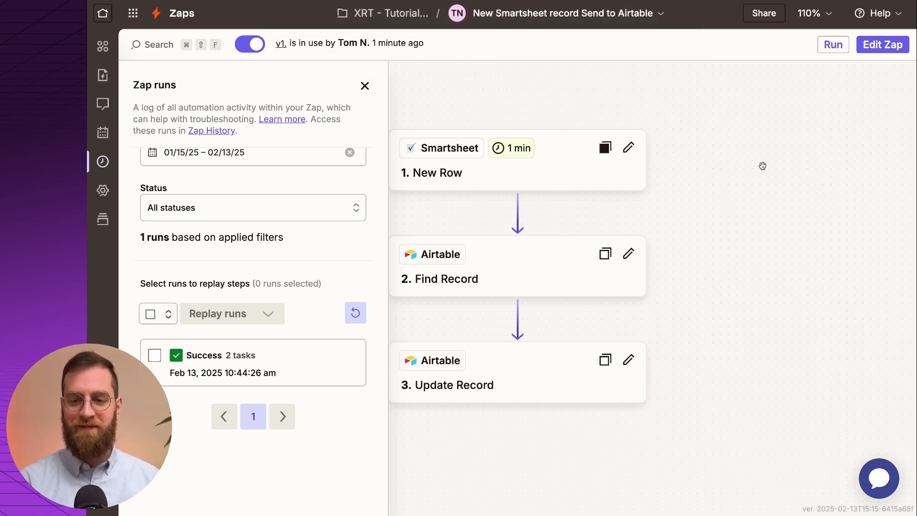